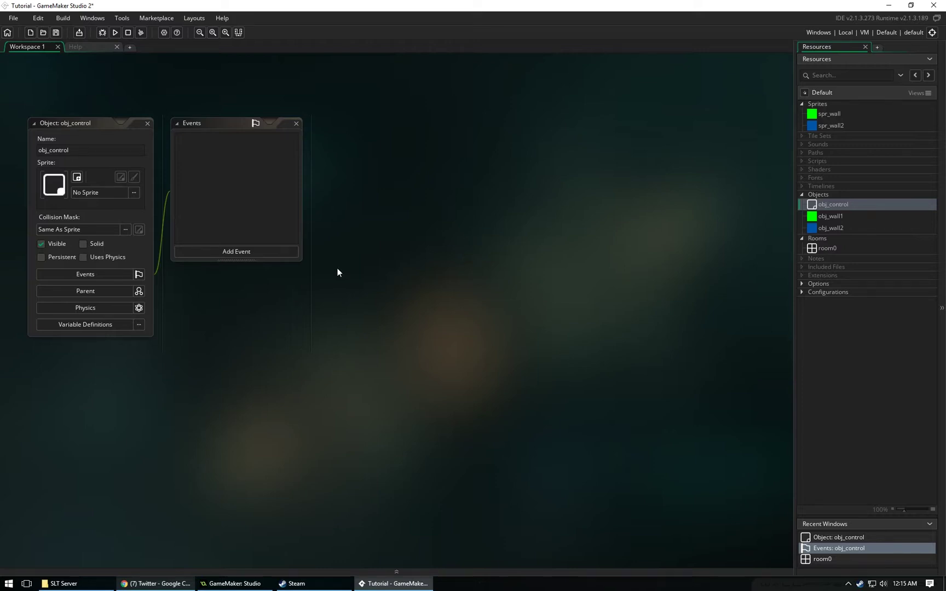
pyautogui.click(96, 47)
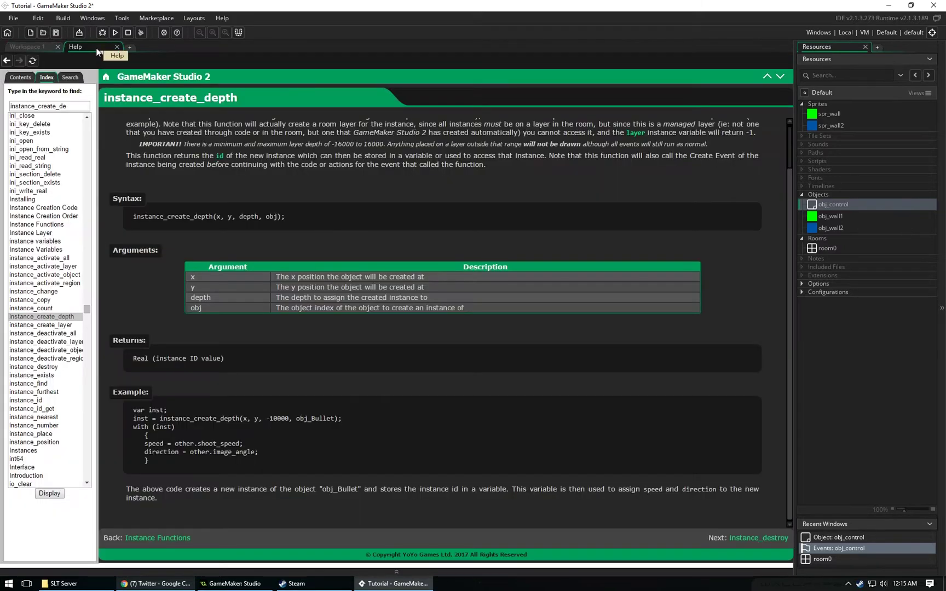
pyautogui.scroll(2, 64, 330)
pyautogui.click(64, 325)
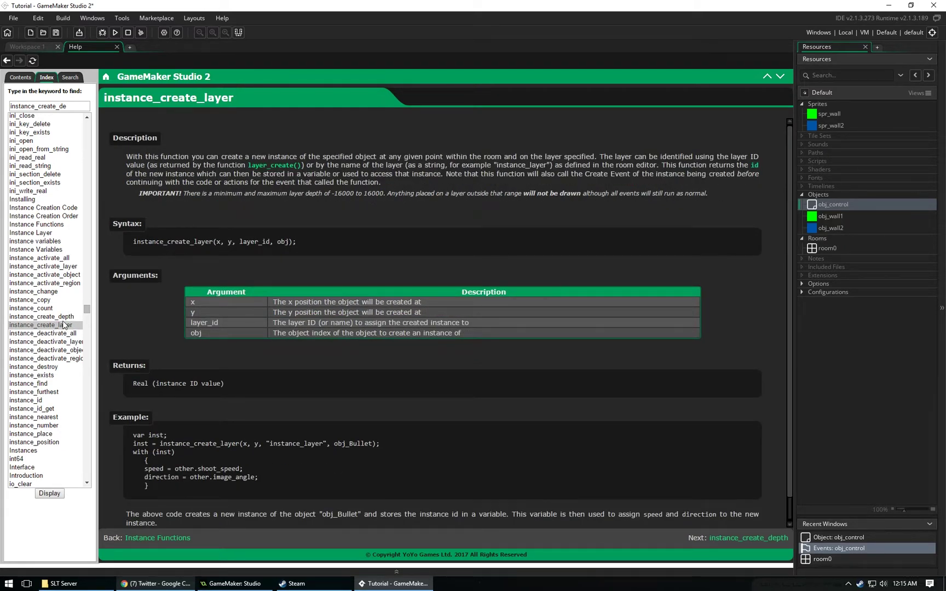
pyautogui.click(67, 318)
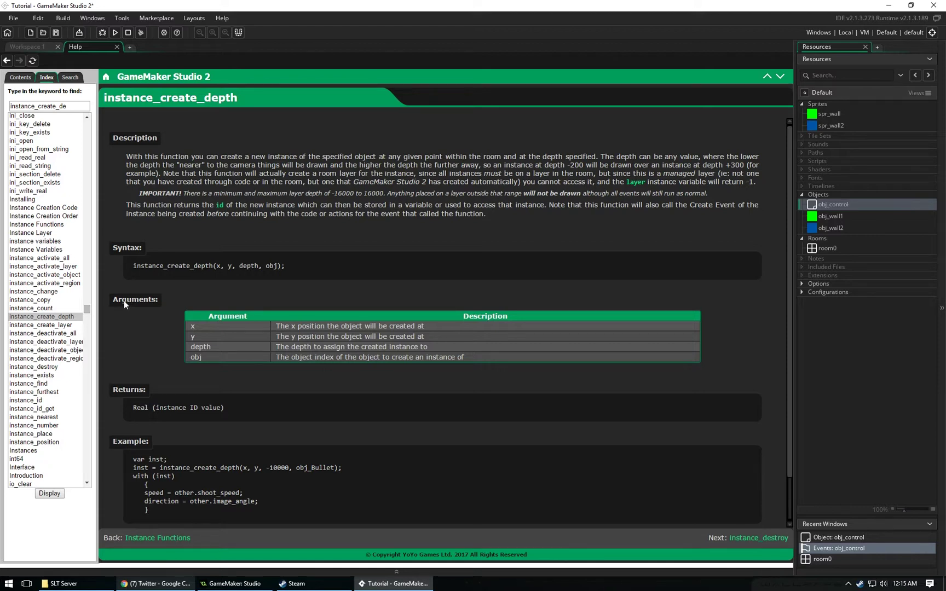
pyautogui.tripleClick(315, 272)
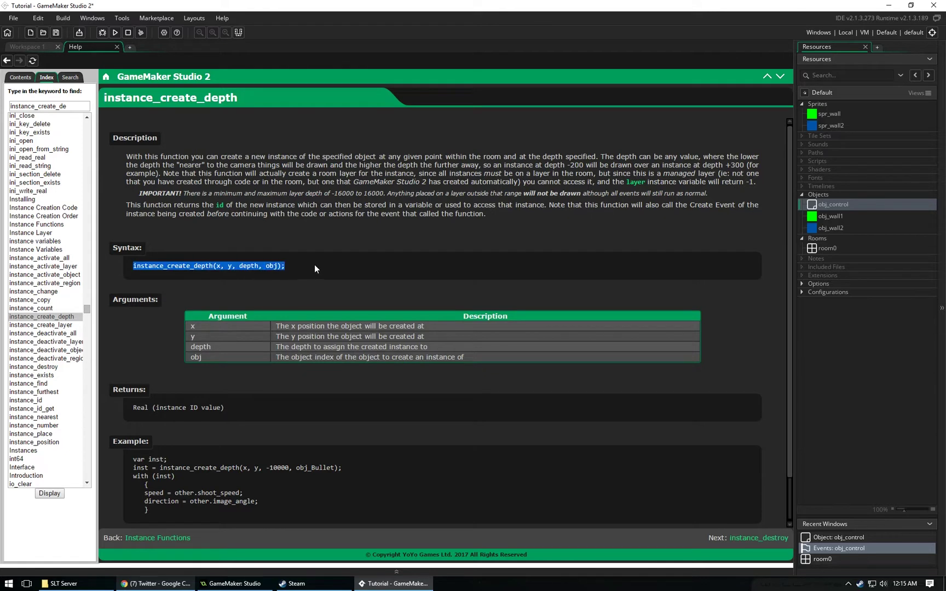
pyautogui.click(244, 266)
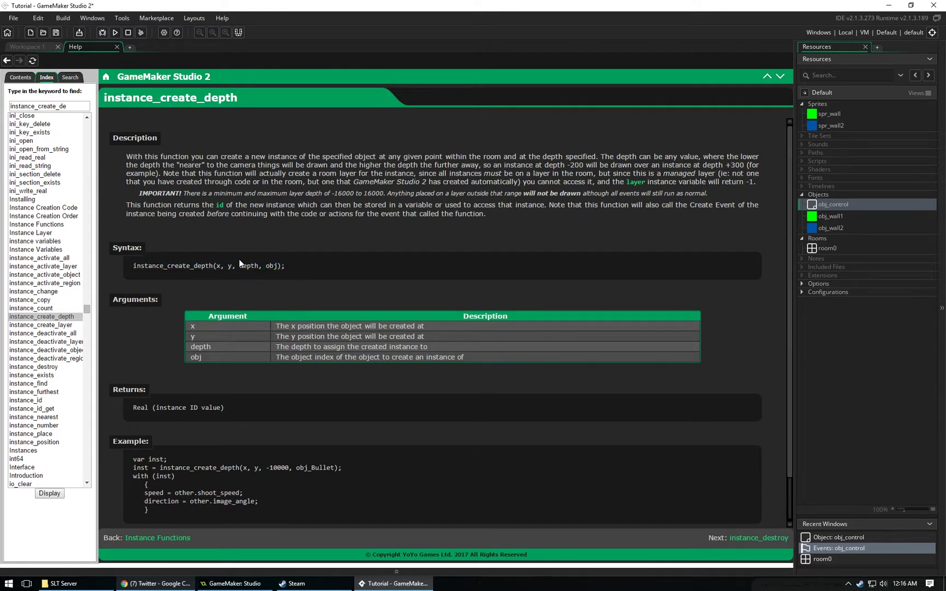
pyautogui.doubleClick(248, 265)
pyautogui.click(221, 266)
pyautogui.doubleClick(246, 267)
pyautogui.doubleClick(272, 267)
pyautogui.doubleClick(248, 266)
pyautogui.moveTo(332, 193)
pyautogui.mouseDown()
pyautogui.moveTo(384, 190)
pyautogui.moveTo(332, 194)
pyautogui.mouseUp()
# Open the instance_create_layer page from the Help index list.
pyautogui.click(71, 325)
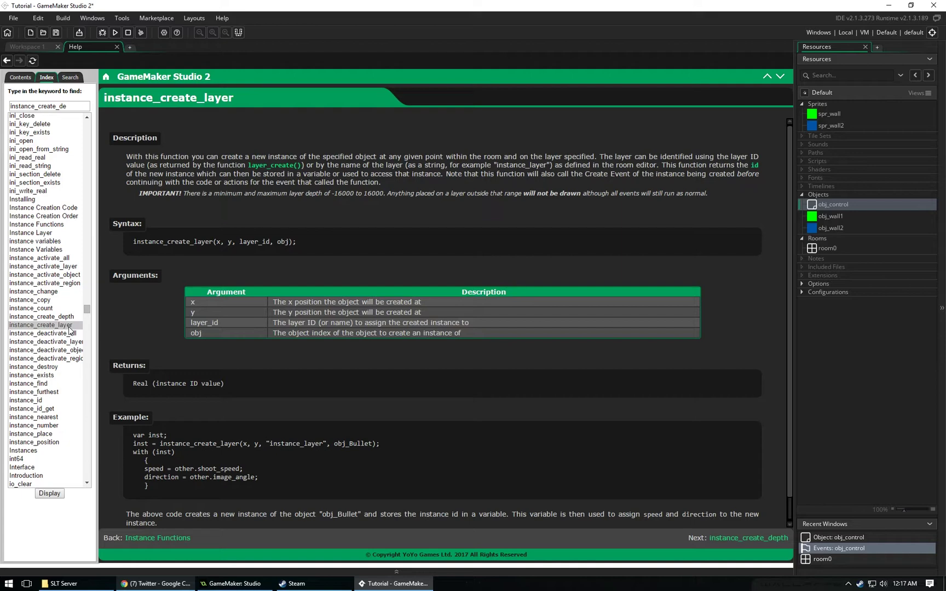
# Open room0 in the room editor and bring up the Background layer's Colour picker.
pyautogui.click(828, 248)
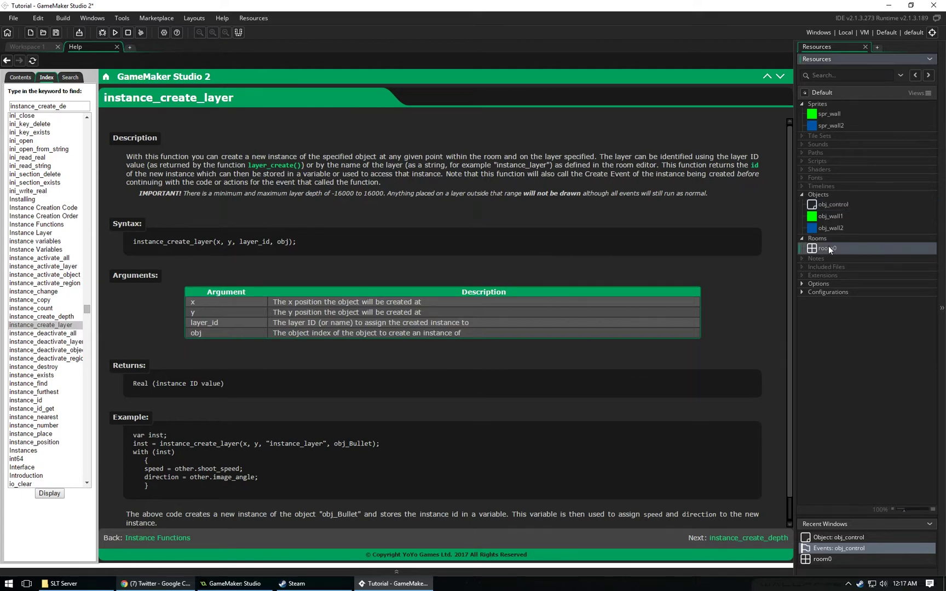
pyautogui.doubleClick(828, 248)
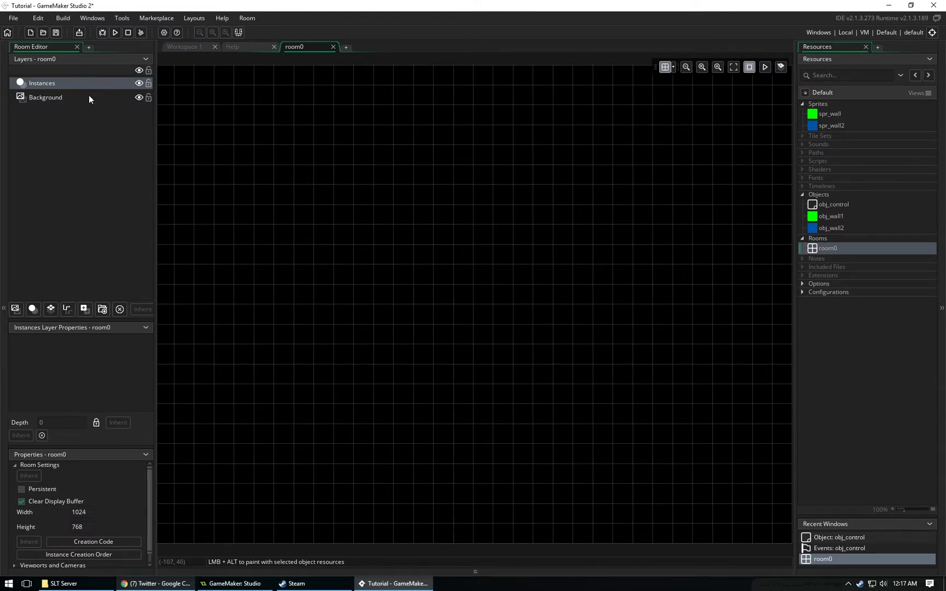
pyautogui.click(52, 83)
pyautogui.click(53, 98)
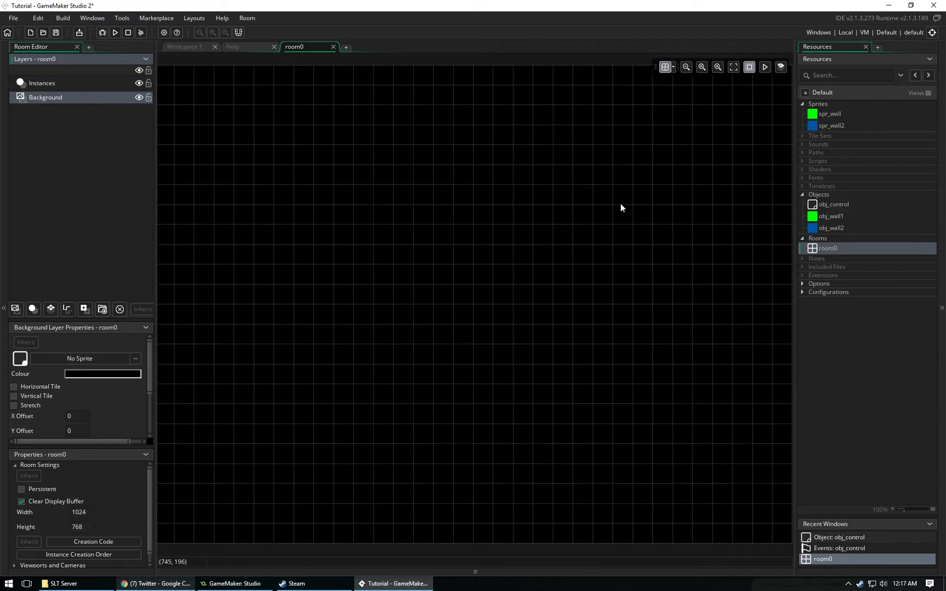
pyautogui.click(96, 86)
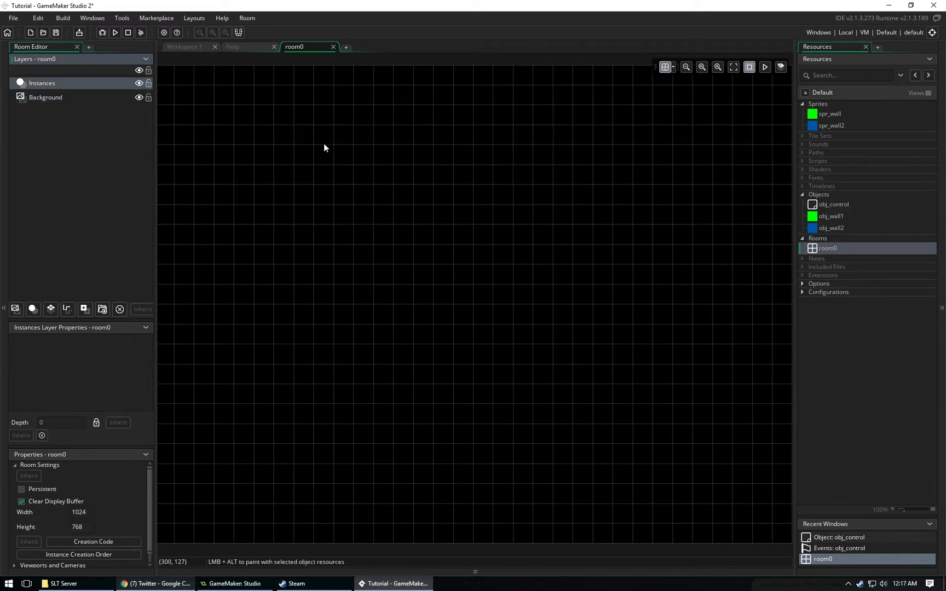
pyautogui.click(63, 97)
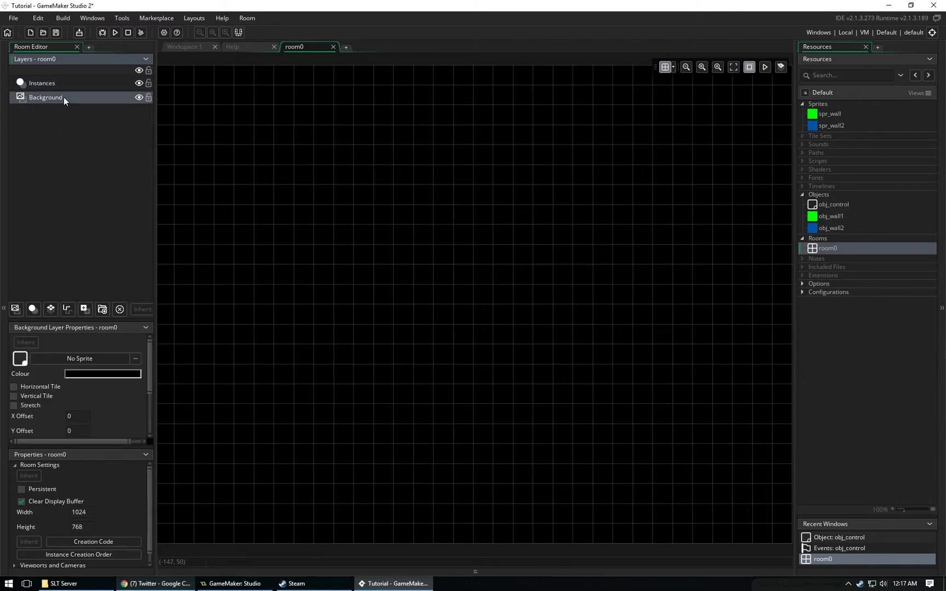
pyautogui.click(99, 374)
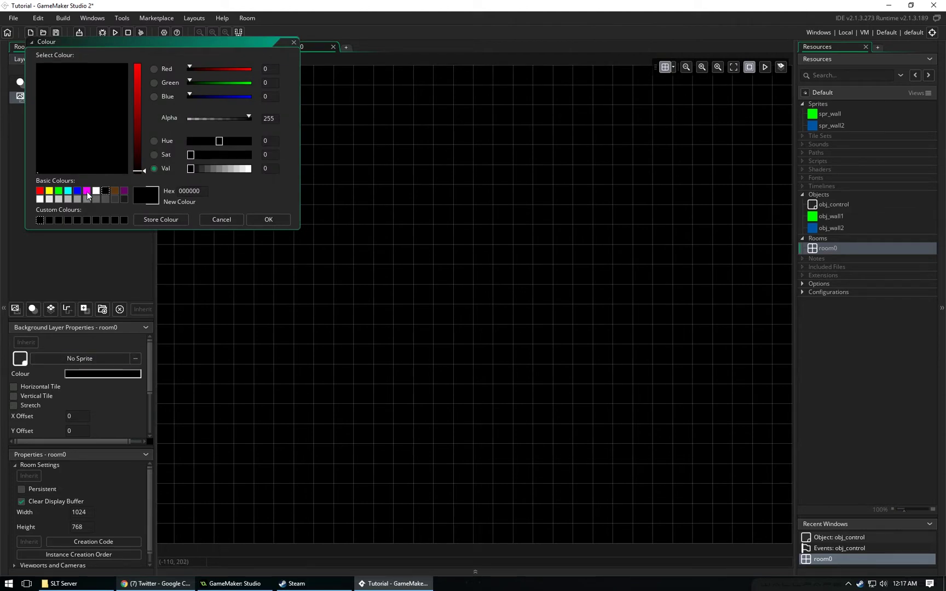
# Set the Background layer colour to magenta FF00FF, leaving its sprite unassigned.
pyautogui.click(87, 192)
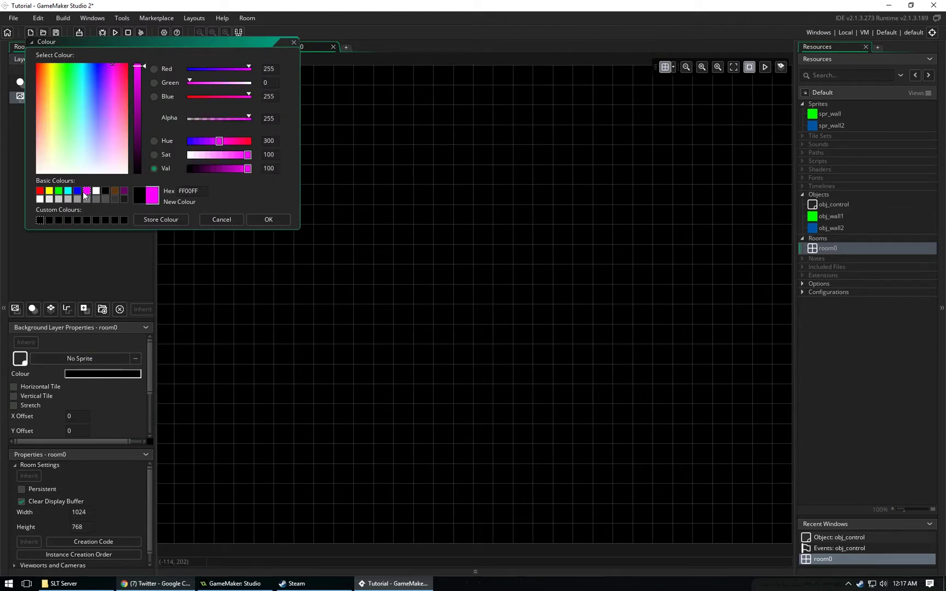
pyautogui.click(274, 220)
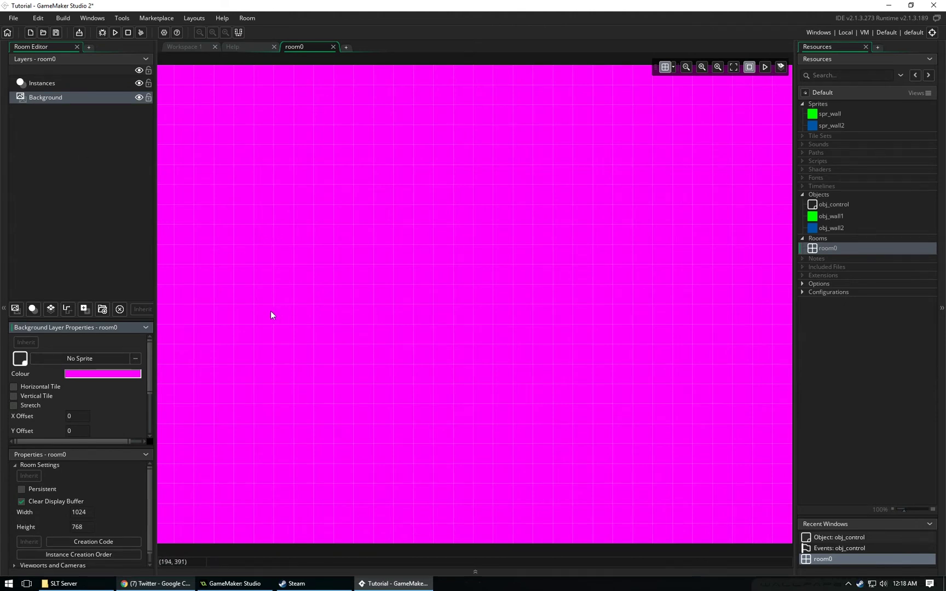
pyautogui.click(137, 358)
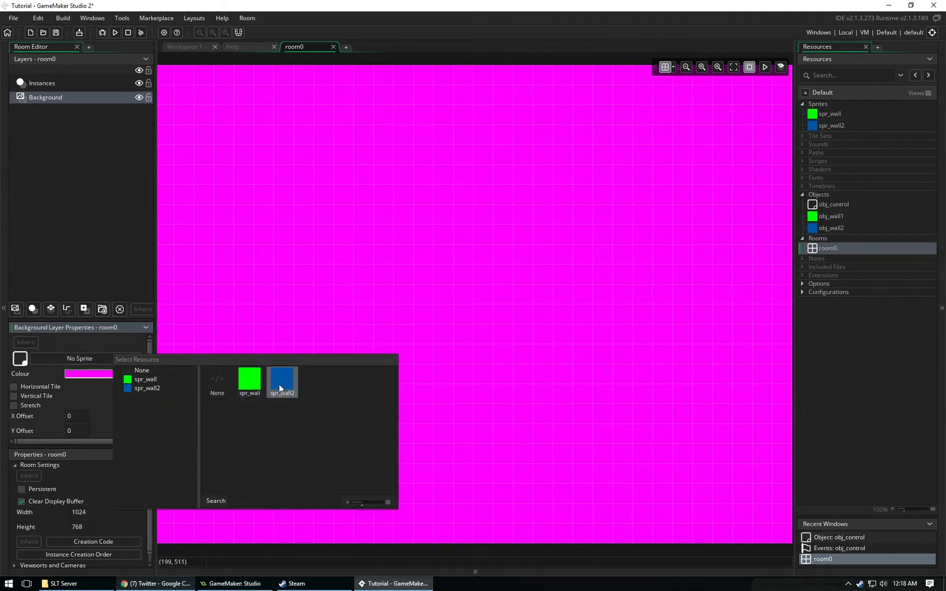
pyautogui.click(111, 277)
pyautogui.click(883, 134)
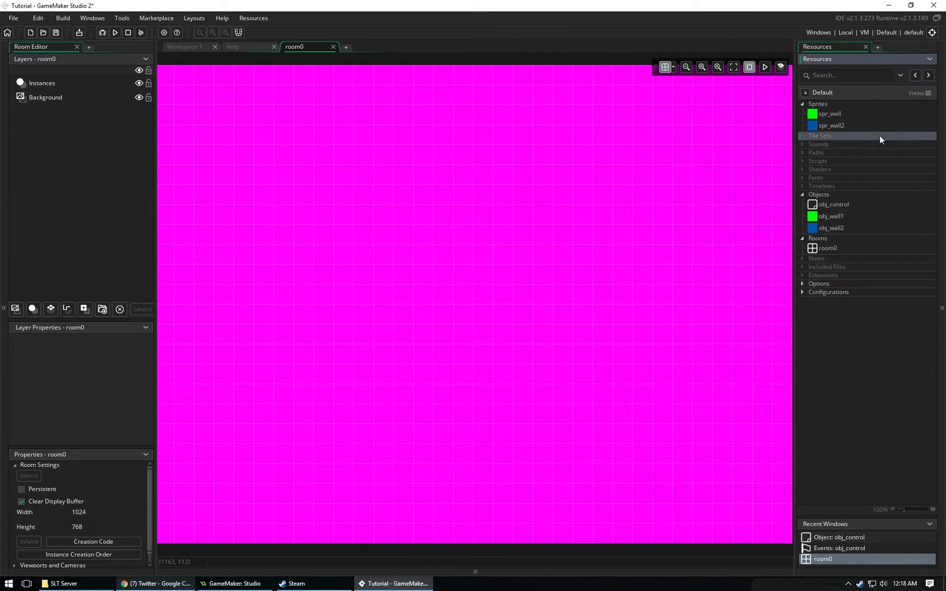
# Recheck the Background layer keeps no sprite, then select the Instances layer.
pyautogui.click(53, 99)
pyautogui.click(69, 361)
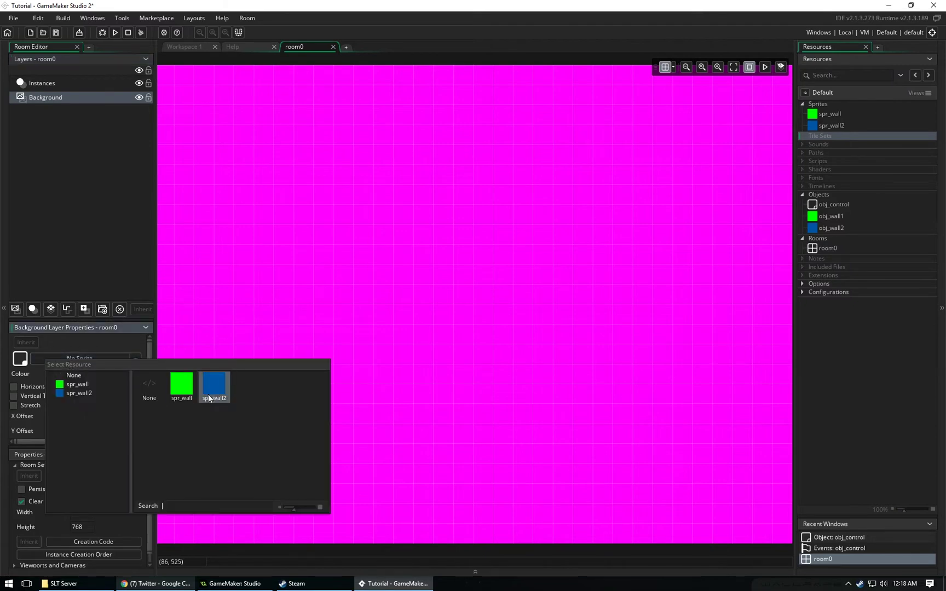
pyautogui.click(65, 270)
pyautogui.click(57, 100)
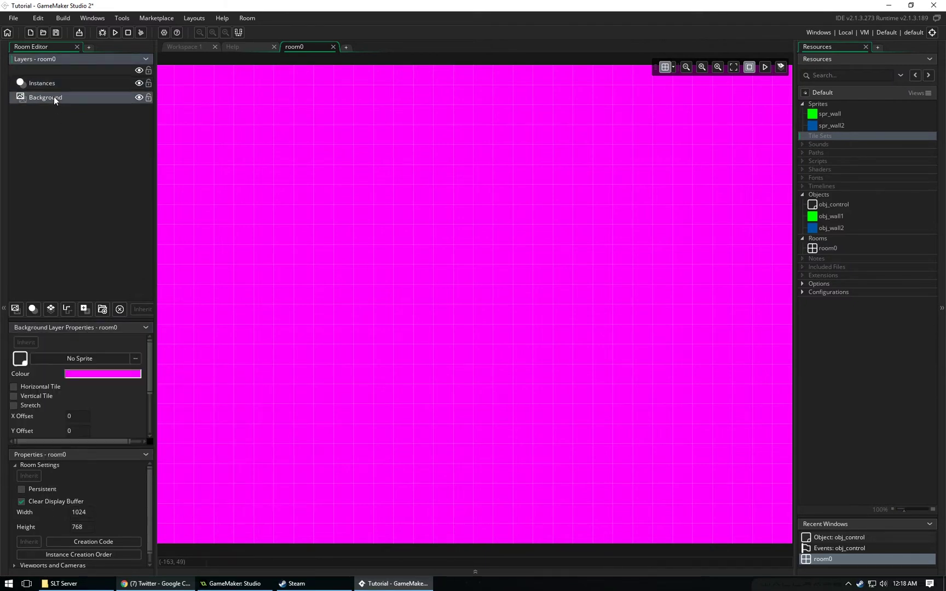
pyautogui.click(51, 86)
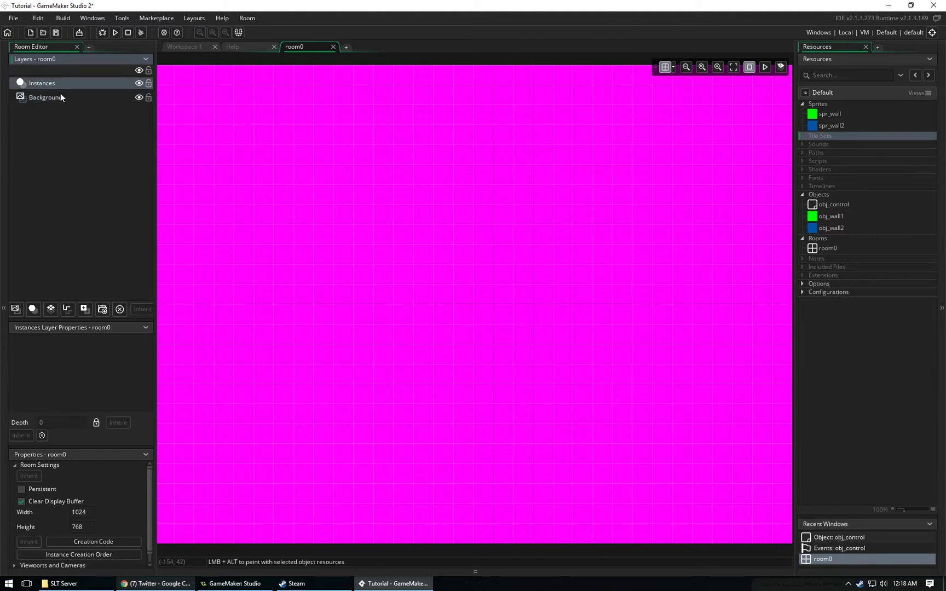
pyautogui.click(62, 99)
pyautogui.click(61, 86)
# Compare room0 with the instance_create_layer manual, highlighting its layer_id argument.
pyautogui.rightClick(61, 87)
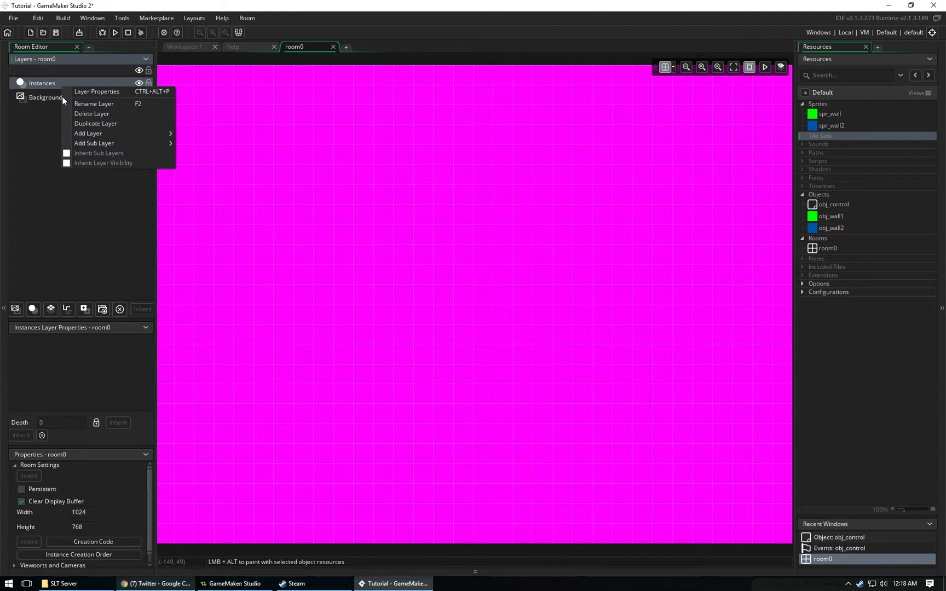
pyautogui.click(237, 46)
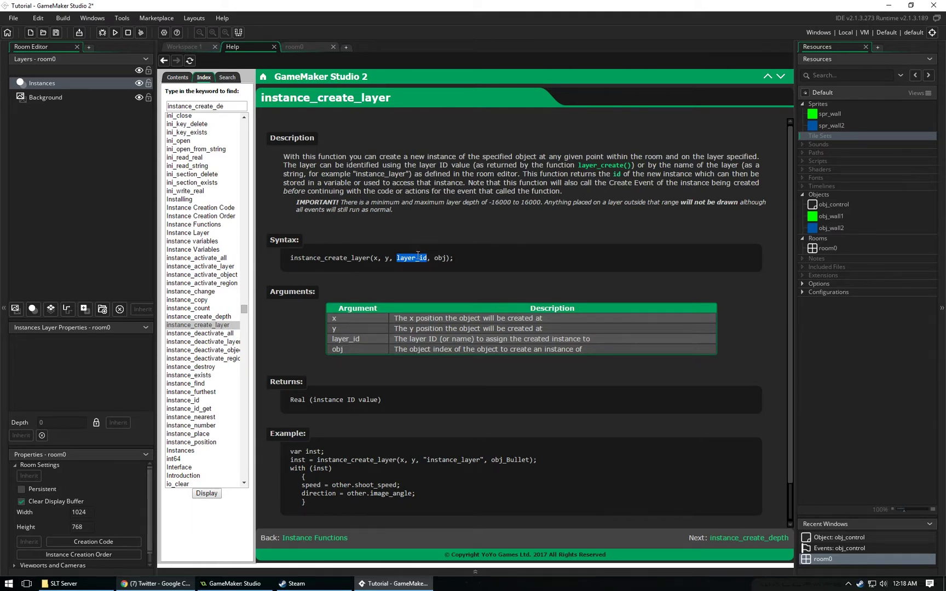
pyautogui.click(298, 46)
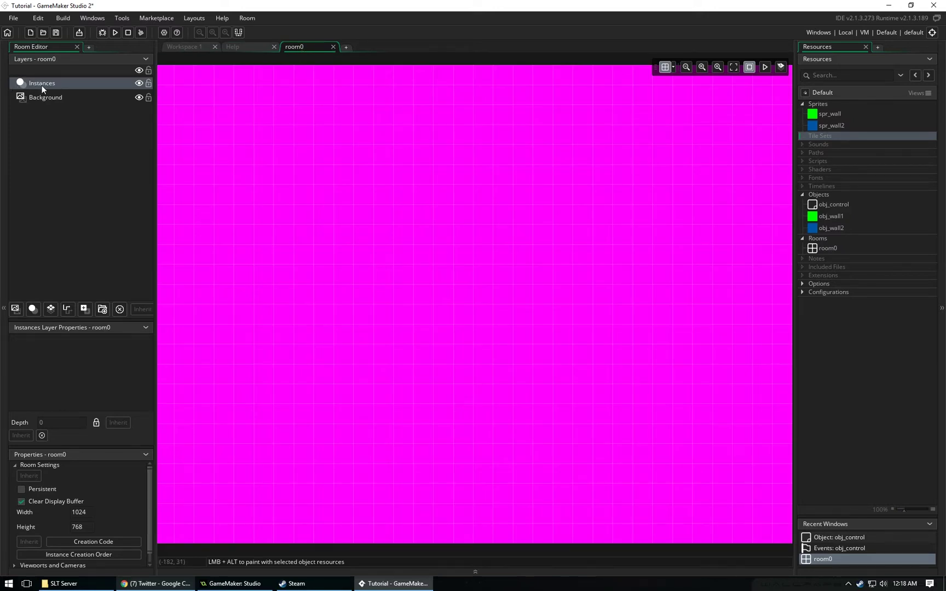
pyautogui.click(238, 47)
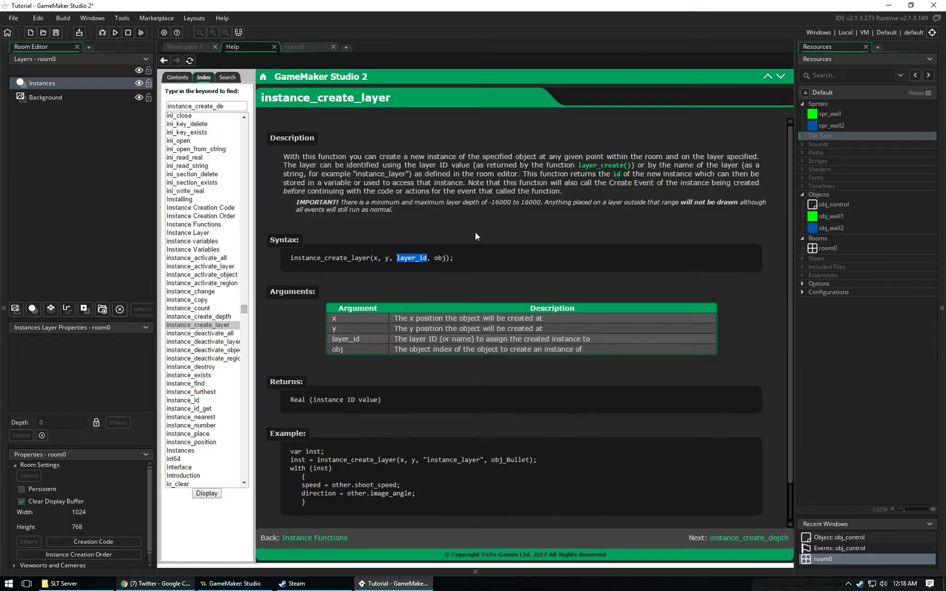
pyautogui.doubleClick(408, 259)
pyautogui.click(307, 48)
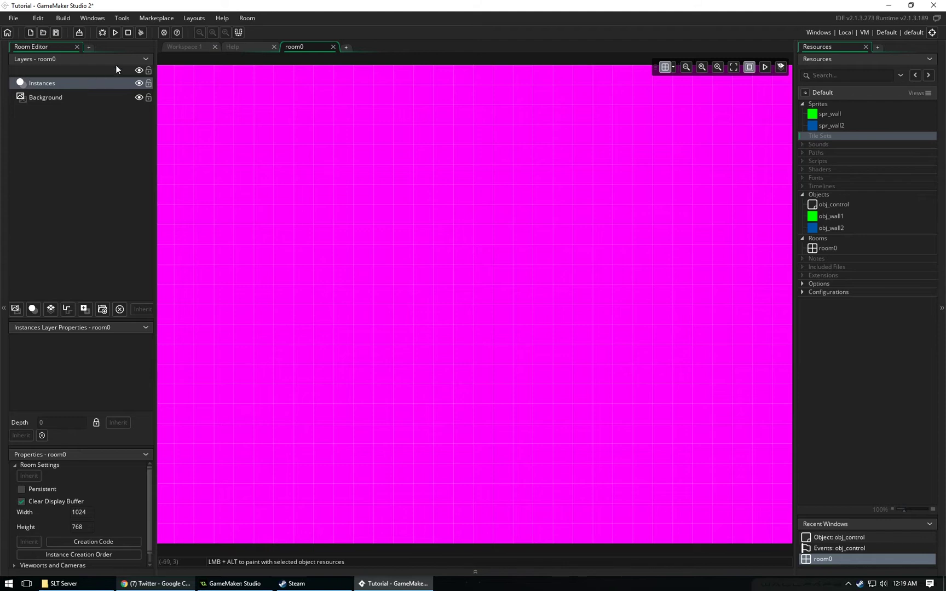
pyautogui.click(235, 48)
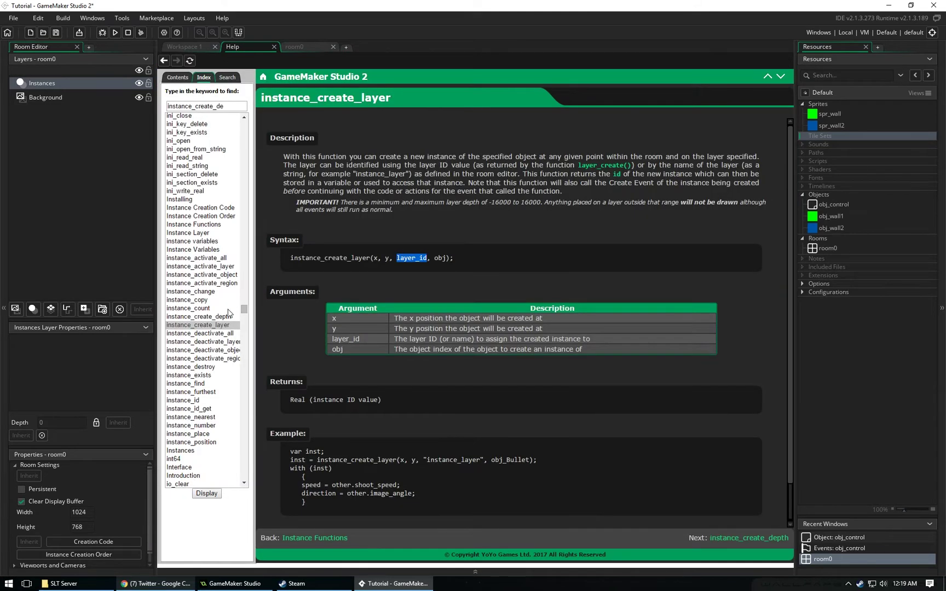
# Look up instance_deactivate_layer in the Help index, then return to the room0 editor.
pyautogui.scroll(-7, 231, 303)
pyautogui.click(226, 184)
pyautogui.doubleClick(227, 176)
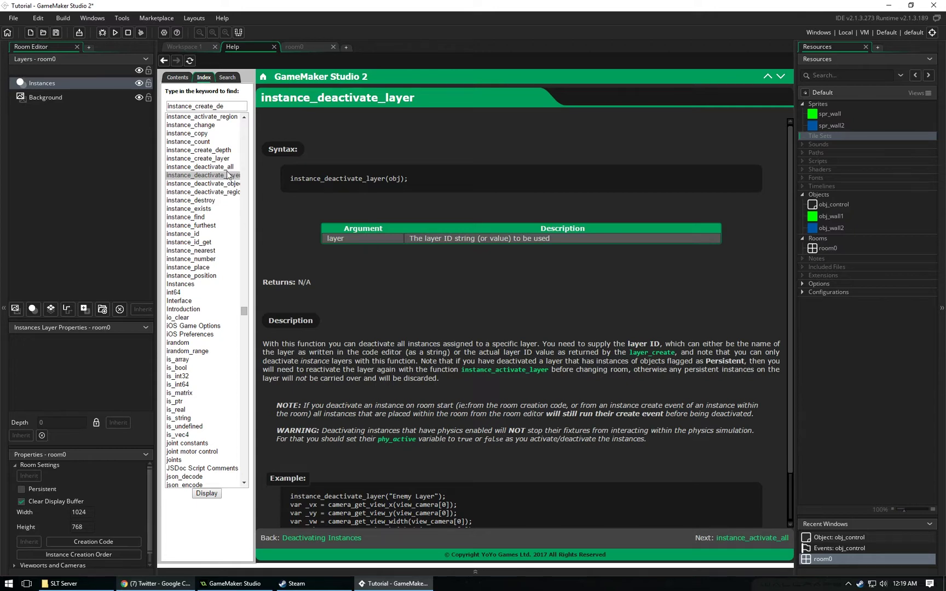
pyautogui.scroll(7, 227, 175)
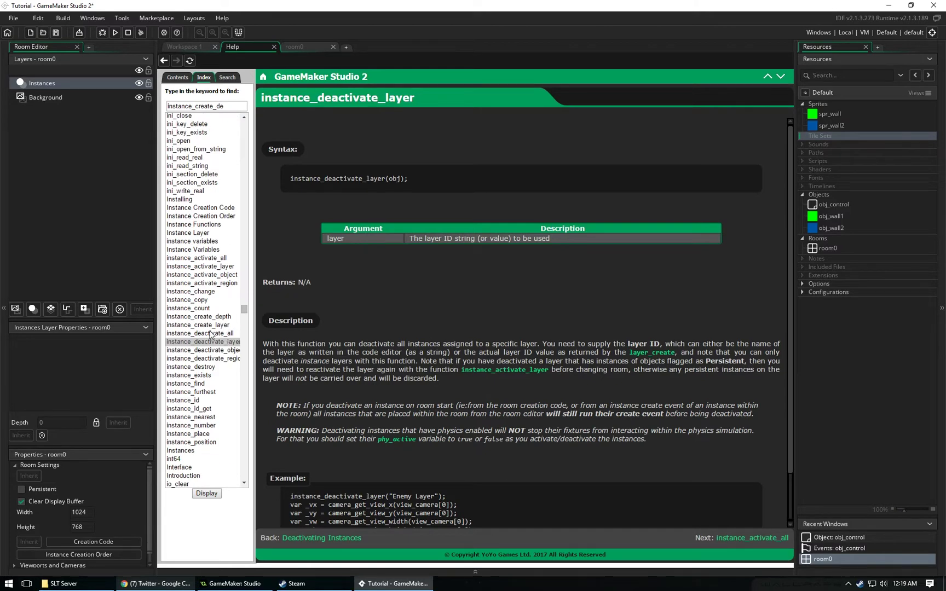
pyautogui.click(313, 48)
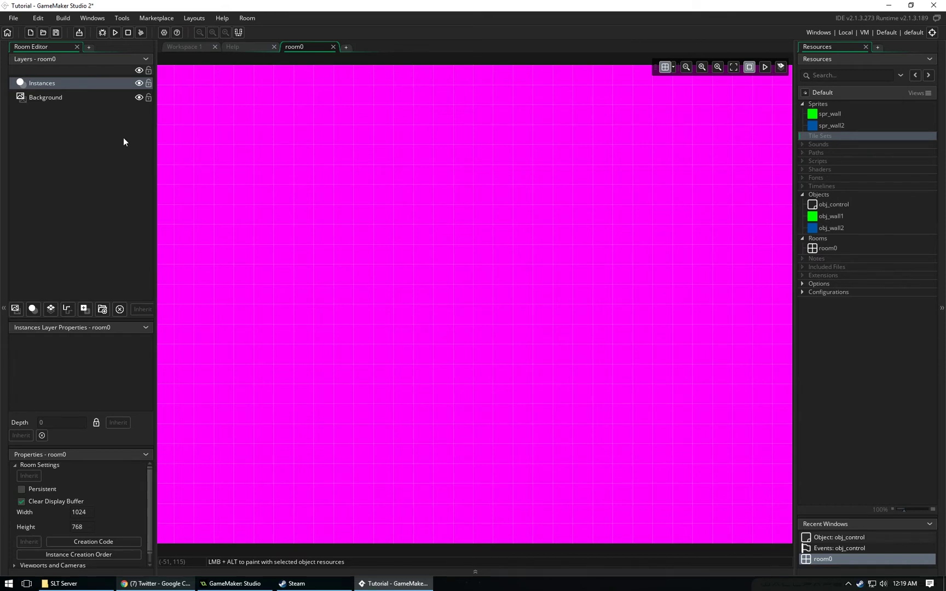
# Rename the Instances layer to controller_objects and place an obj_control instance on it.
pyautogui.rightClick(44, 85)
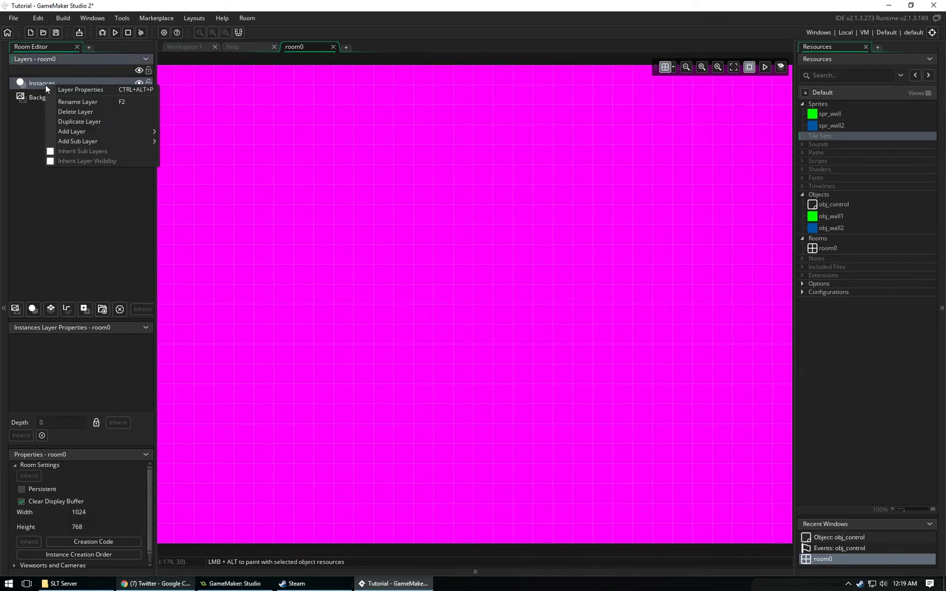
pyautogui.press('Escape')
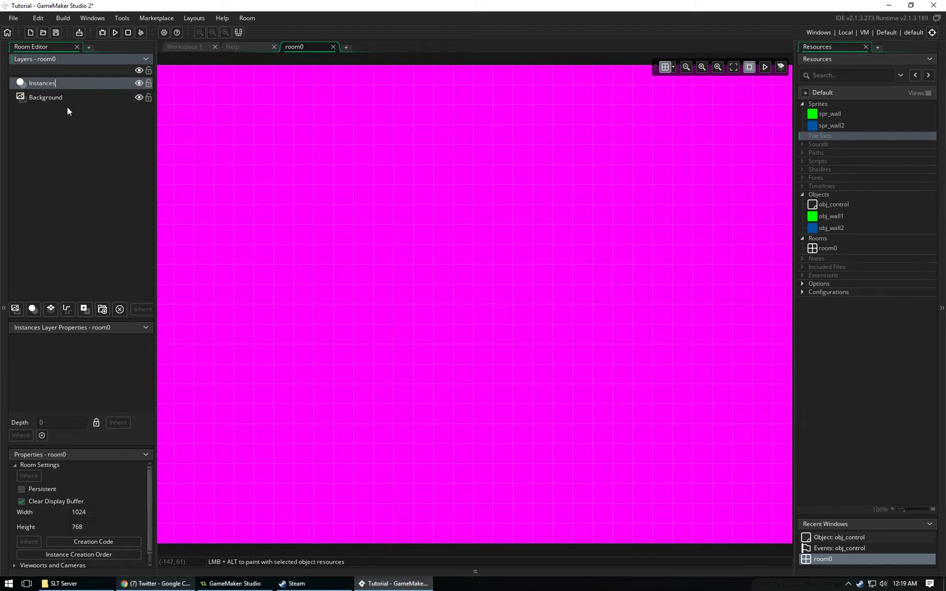
pyautogui.write('controller_objects')
pyautogui.click(82, 204)
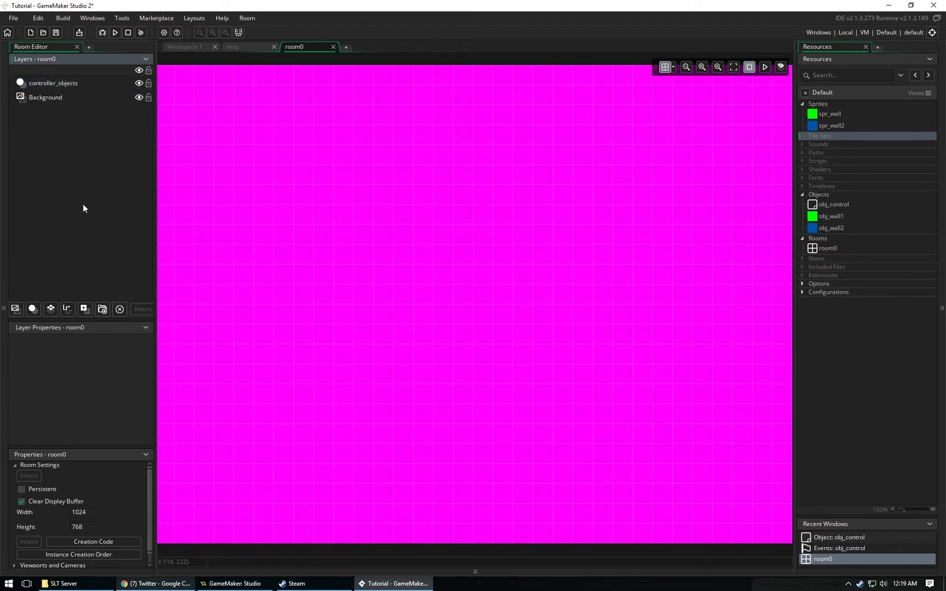
pyautogui.click(81, 84)
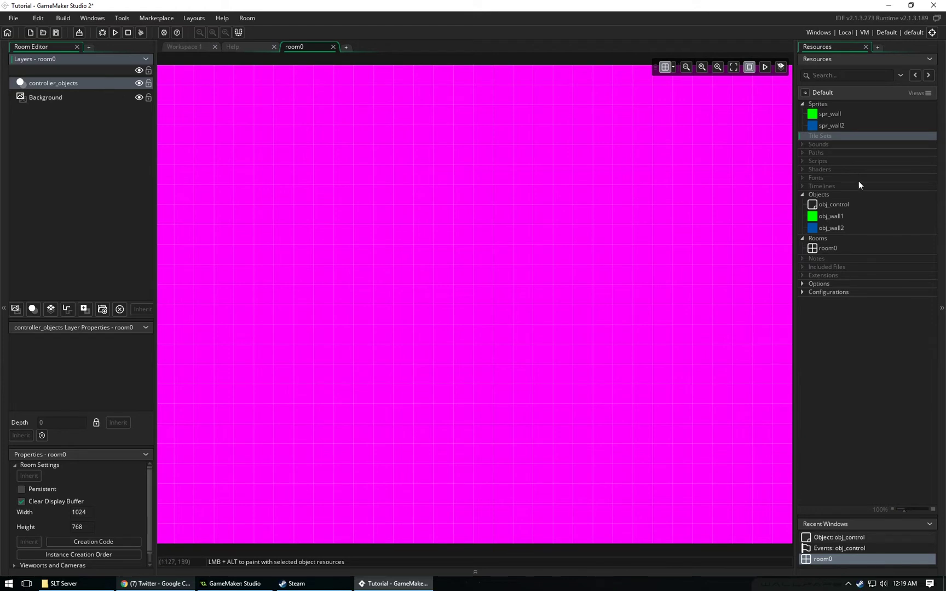
pyautogui.click(833, 206)
pyautogui.moveTo(836, 206); pyautogui.dragTo(240, 113)
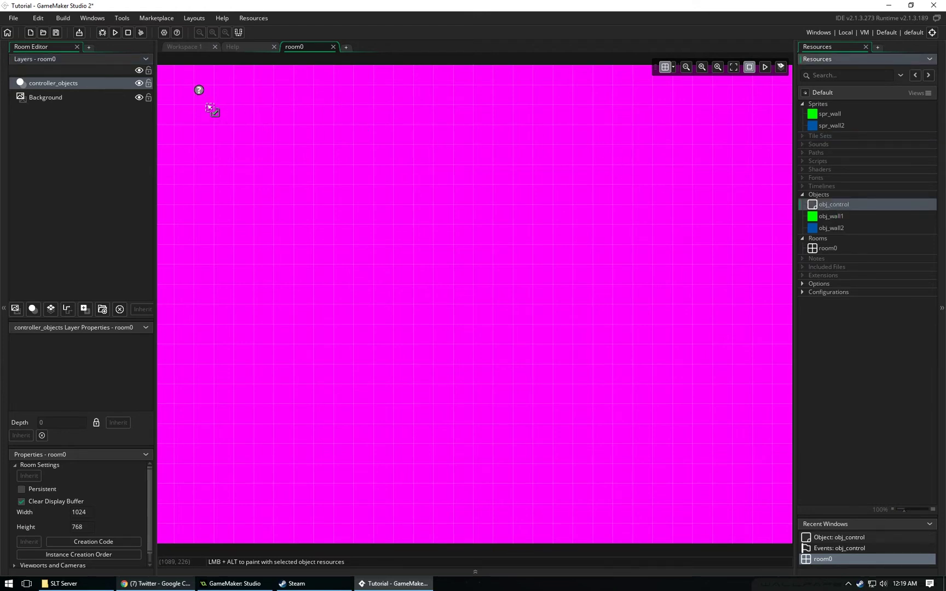
# Add a new instance layer named walls and try dropping an obj_wall1 into the room.
pyautogui.click(33, 309)
pyautogui.rightClick(30, 85)
pyautogui.click(64, 104)
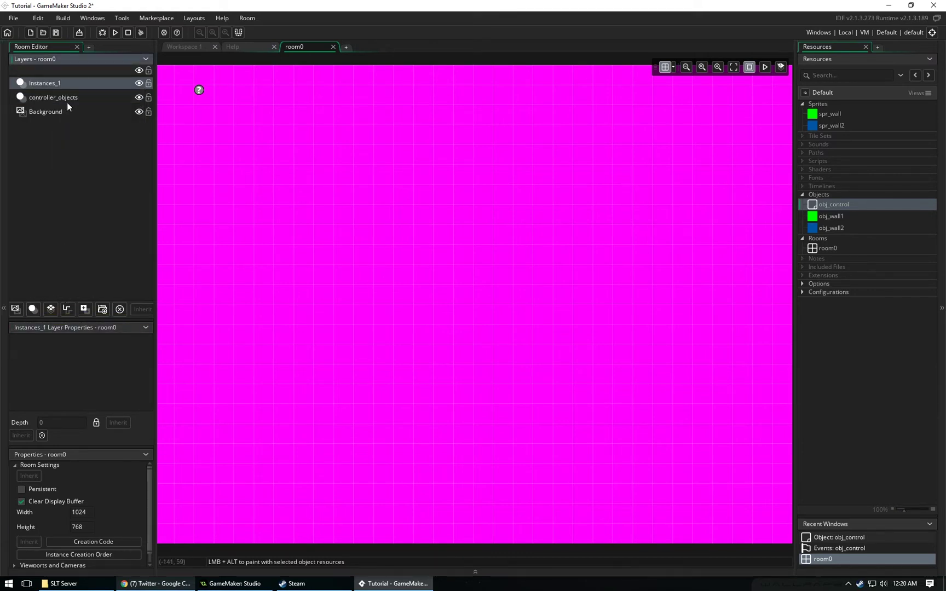
pyautogui.write('walls')
pyautogui.press('Return')
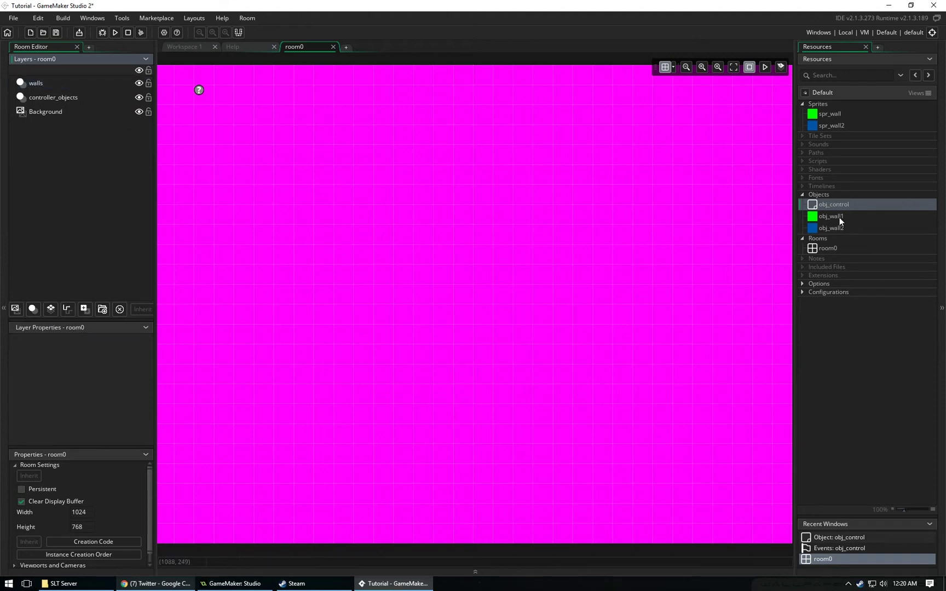
pyautogui.moveTo(844, 220); pyautogui.dragTo(337, 187)
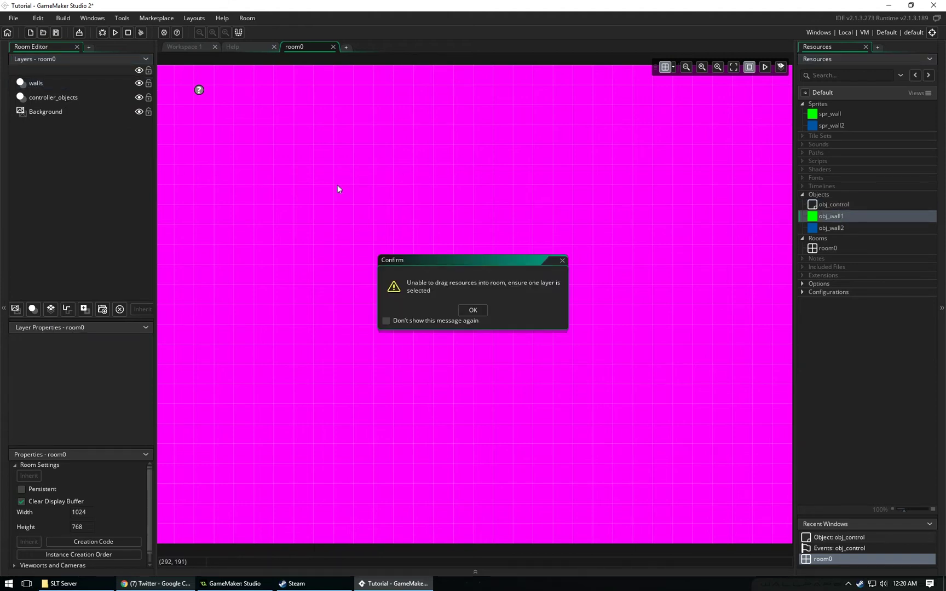
# Place a green obj_wall1 on the walls layer and move it up and left.
pyautogui.click(475, 310)
pyautogui.click(74, 97)
pyautogui.click(73, 82)
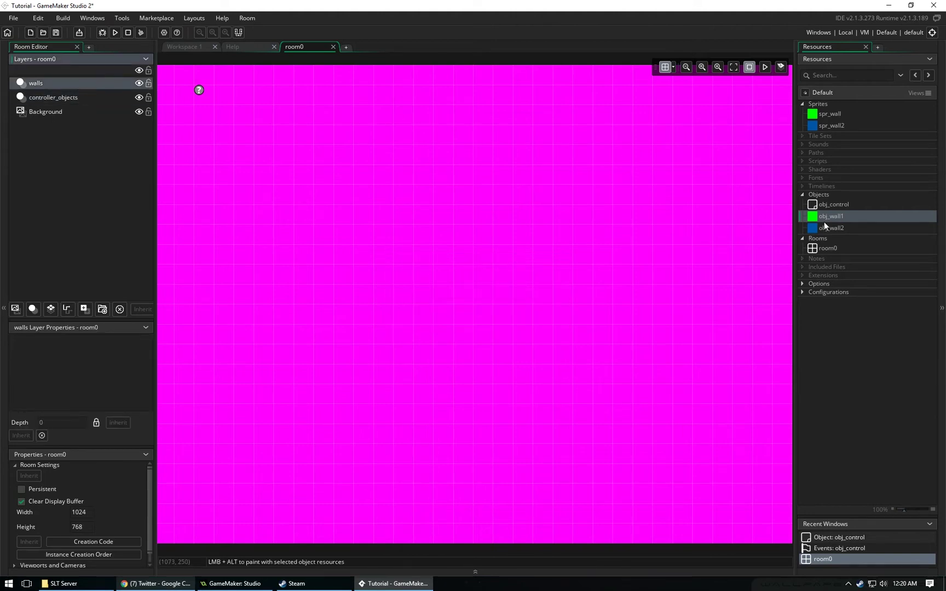
pyautogui.moveTo(824, 225); pyautogui.dragTo(386, 206)
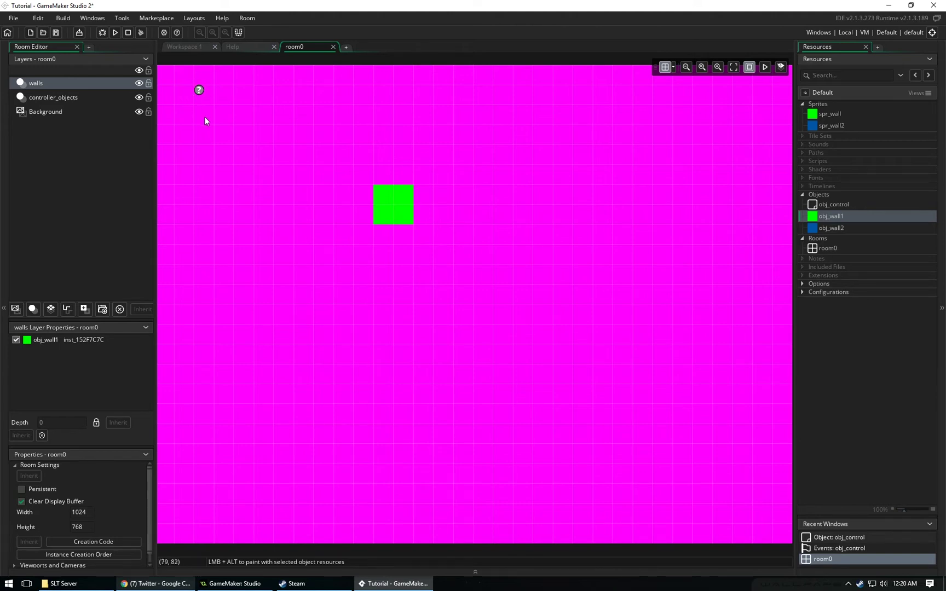
pyautogui.moveTo(403, 198); pyautogui.dragTo(352, 176)
pyautogui.click(200, 97)
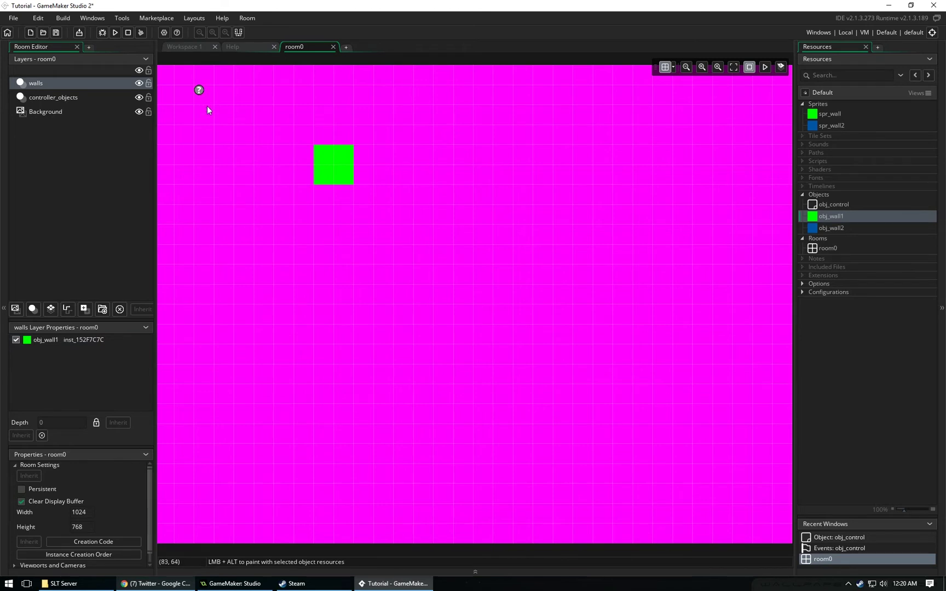
# Try moving the obj_control instance on controller_objects, leaving it where it was.
pyautogui.click(97, 99)
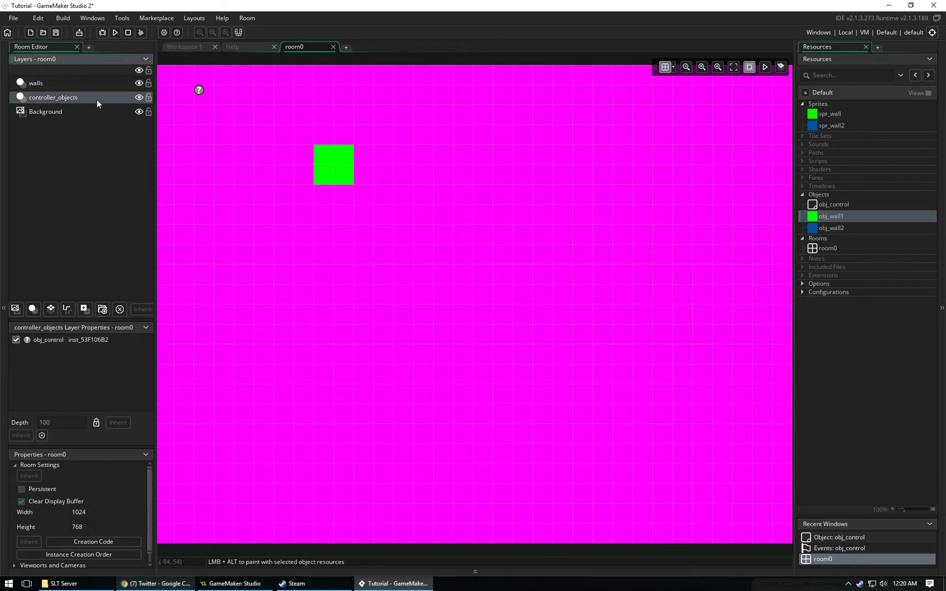
pyautogui.moveTo(199, 97)
pyautogui.mouseDown()
pyautogui.moveTo(220, 77)
pyautogui.moveTo(199, 116)
pyautogui.moveTo(200, 97)
pyautogui.mouseUp()
pyautogui.click(336, 199)
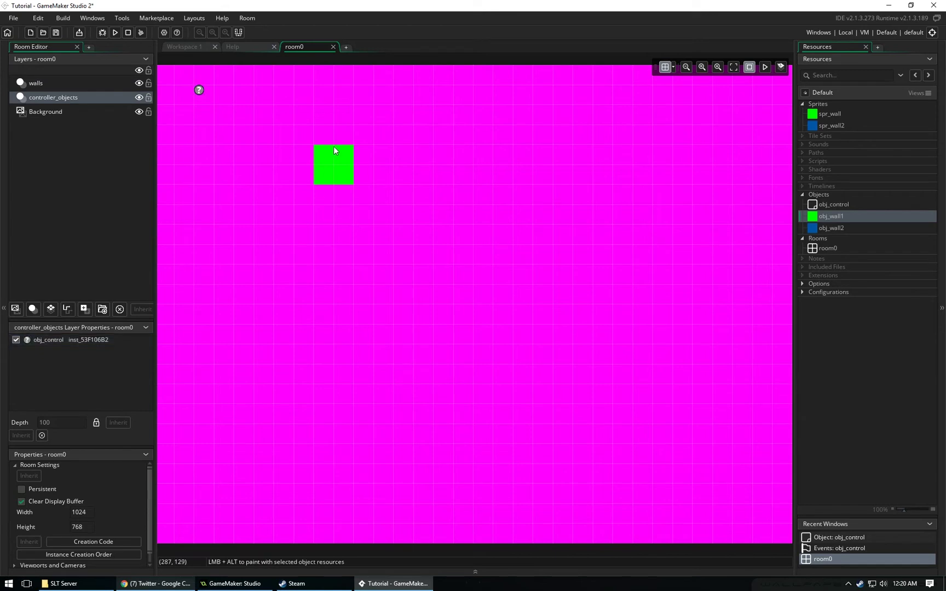
# Toggle the walls layer's visibility off and on, and drop a blue obj_wall2 into the room.
pyautogui.click(96, 84)
pyautogui.click(139, 84)
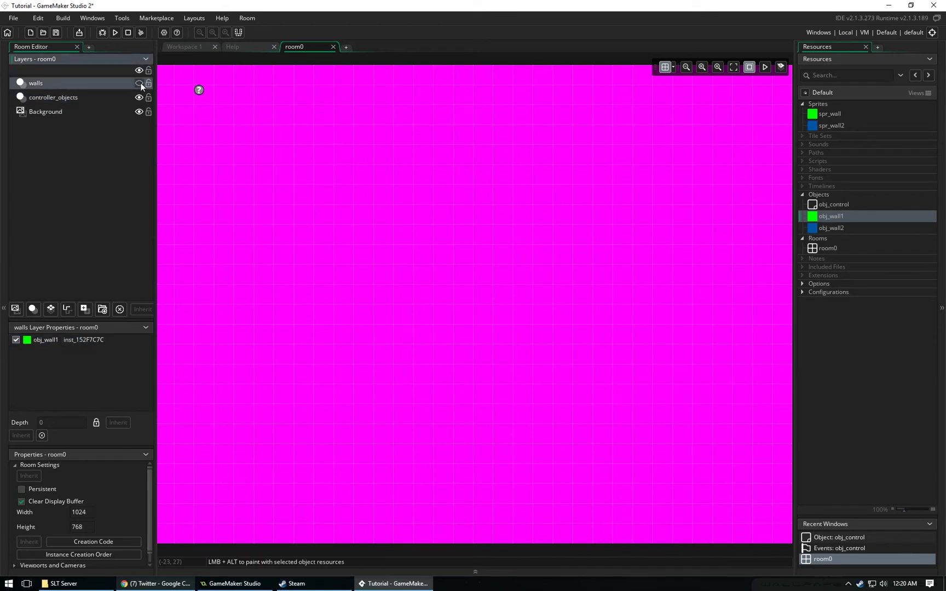
pyautogui.click(139, 84)
pyautogui.rightClick(118, 85)
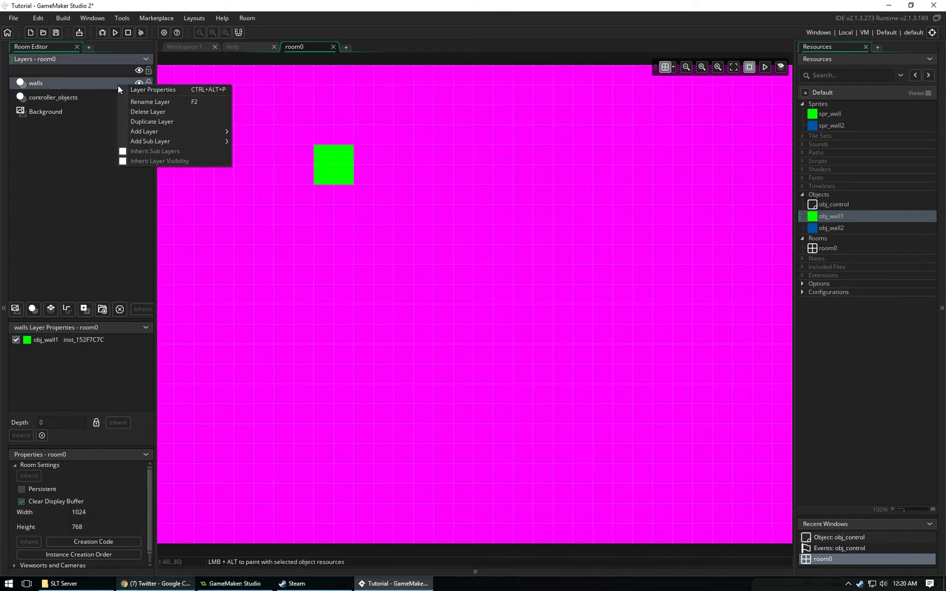
pyautogui.click(831, 217)
pyautogui.moveTo(832, 216); pyautogui.dragTo(552, 321)
# Delete the walls layer and recreate an empty instance layer named walls.
pyautogui.rightClick(49, 87)
pyautogui.click(86, 117)
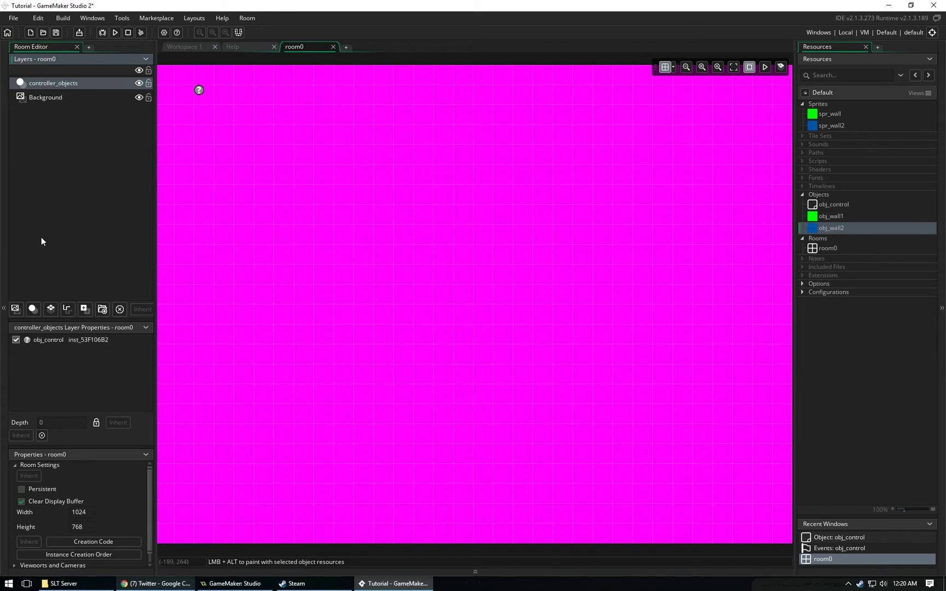
pyautogui.click(32, 309)
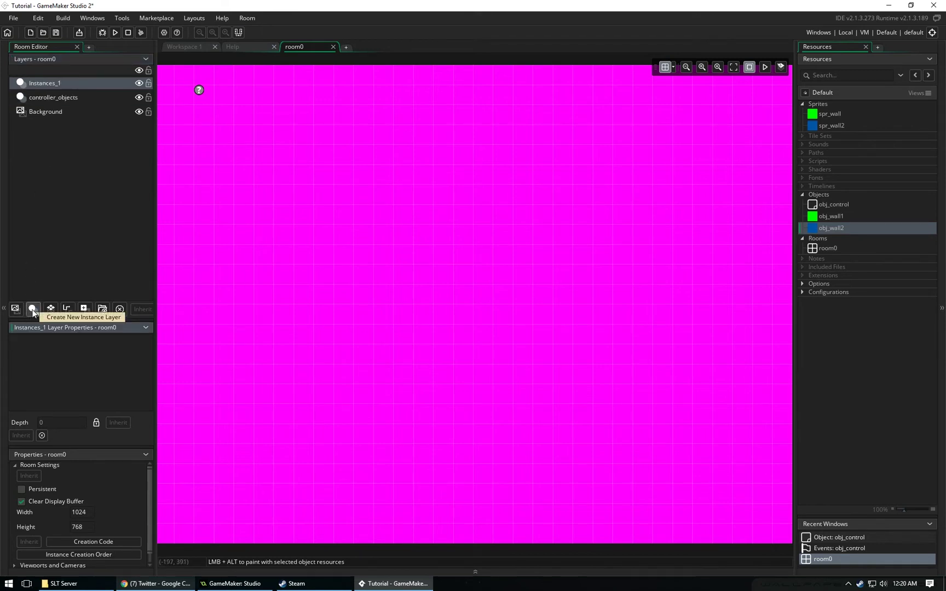
pyautogui.rightClick(43, 83)
pyautogui.click(95, 100)
pyautogui.write('walls')
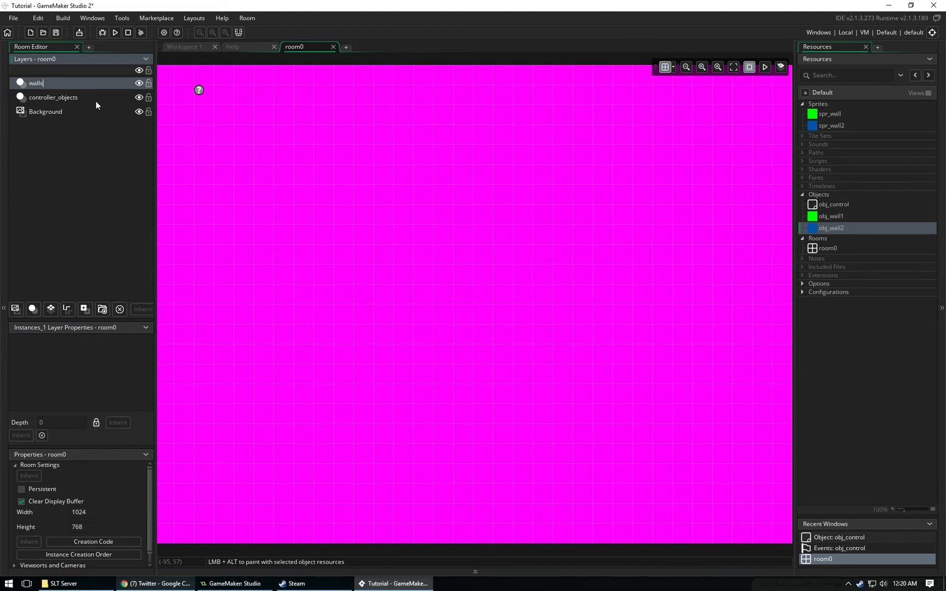
pyautogui.click(91, 158)
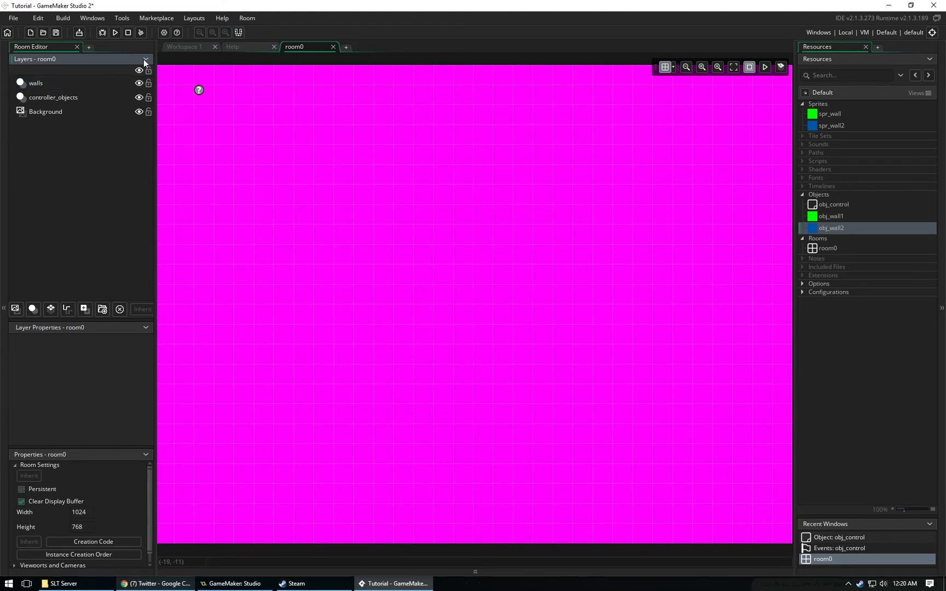
# Add a Key Pressed > Space event to obj_control in Workspace 1.
pyautogui.click(178, 47)
pyautogui.rightClick(407, 163)
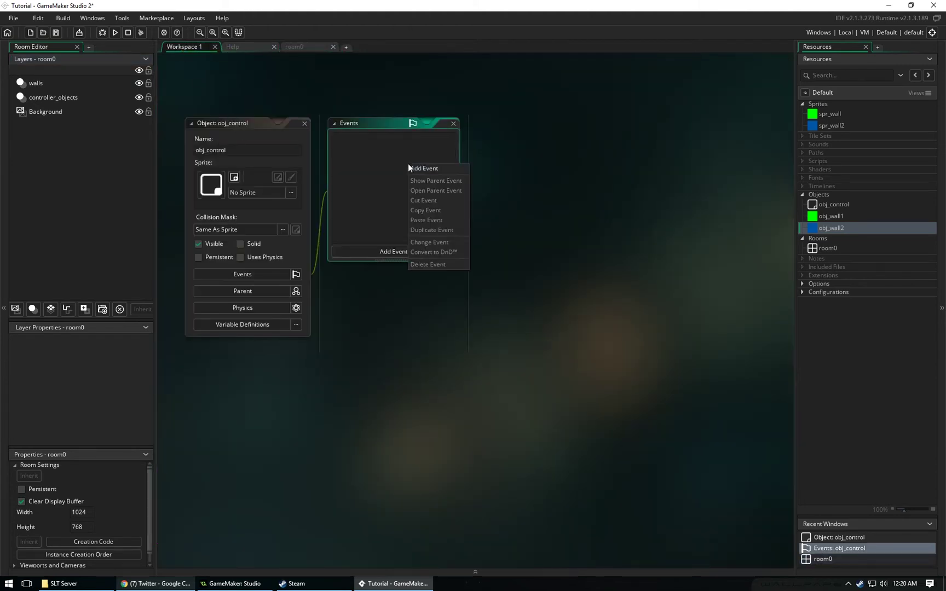
pyautogui.rightClick(429, 169)
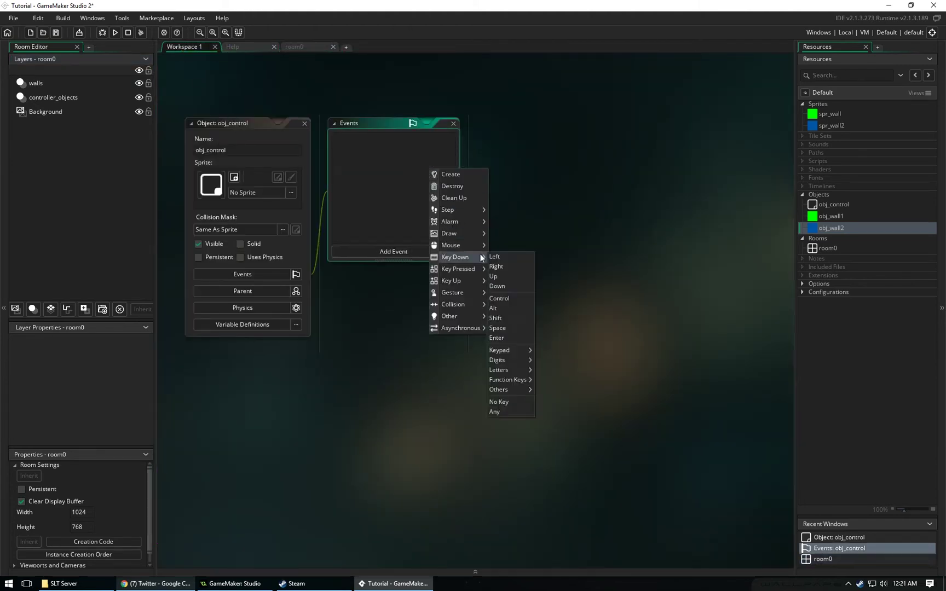
pyautogui.moveTo(479, 268)
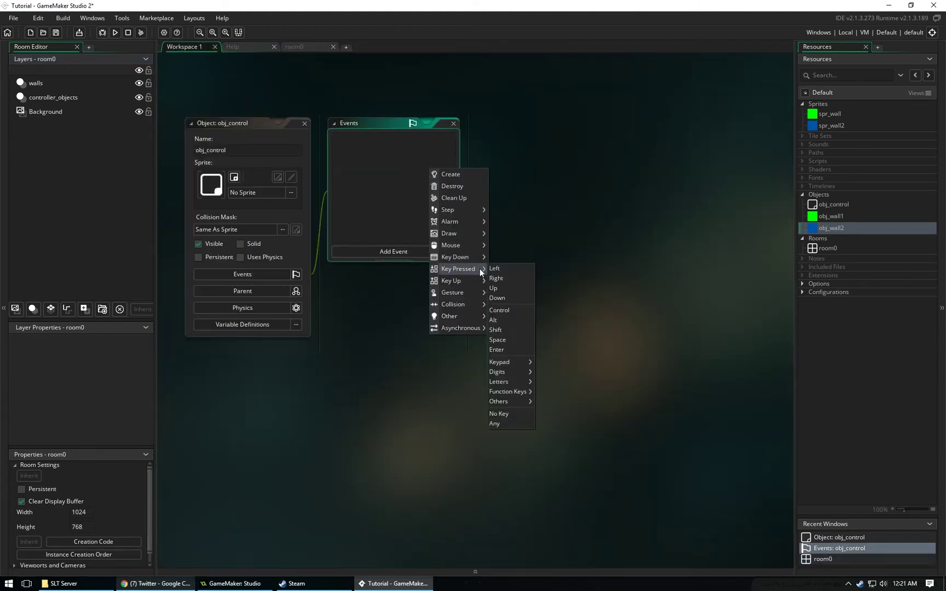
pyautogui.click(508, 339)
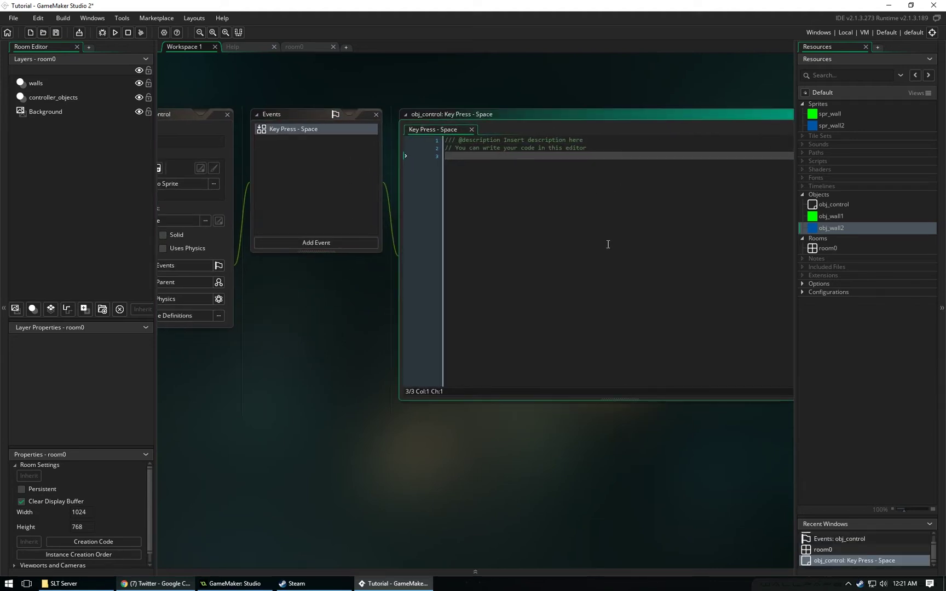
# Write instance_create_layer(mouse_x,mouse_y,"walls",obj_wall1); in the Space event code.
pyautogui.press('Return')
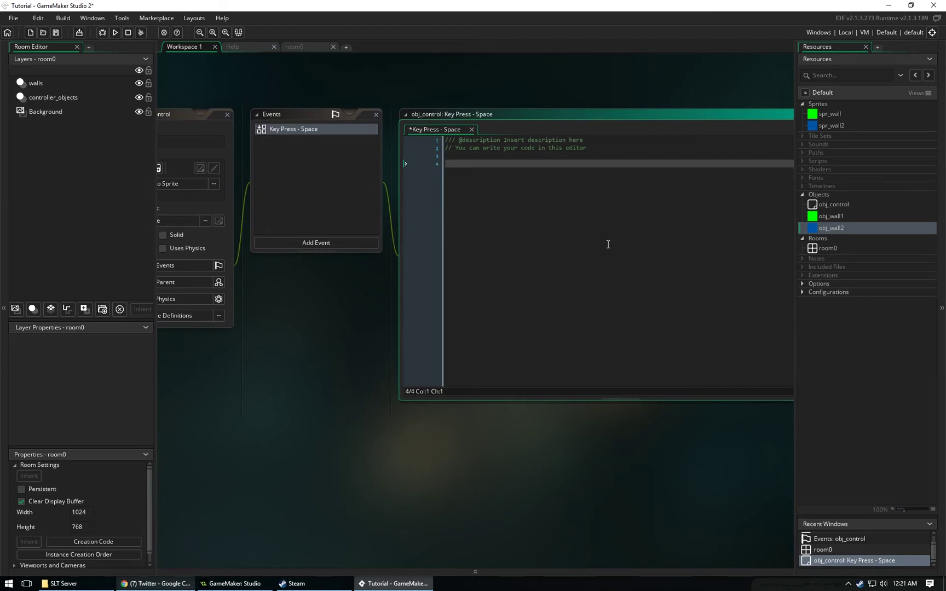
pyautogui.write('instance_create(_layer(')
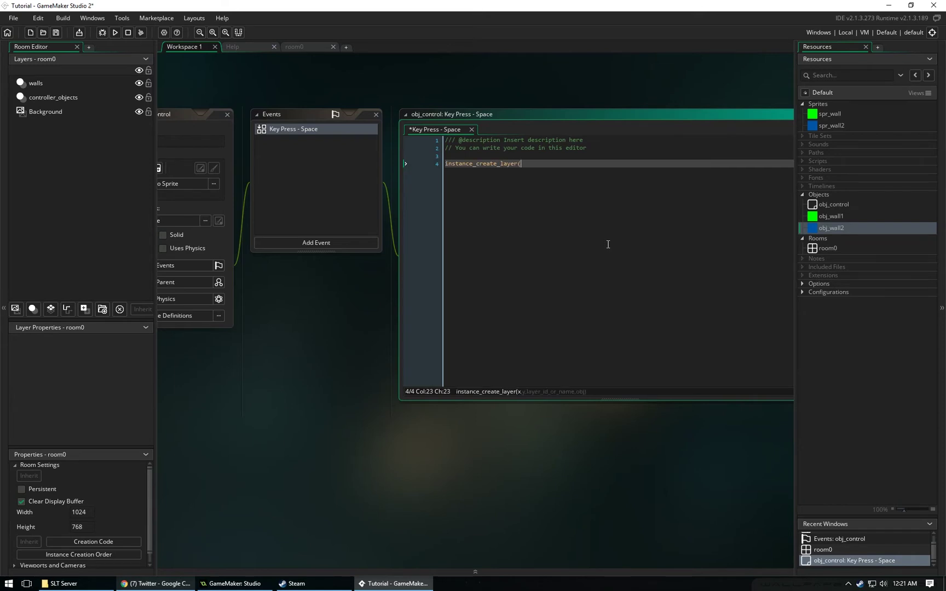
pyautogui.write('mouse_x,mouse_y,')
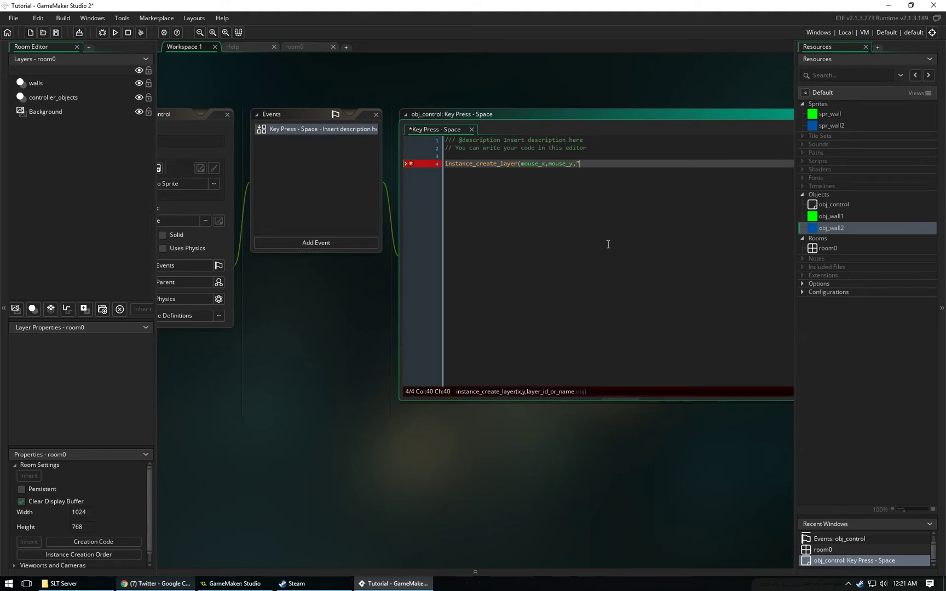
pyautogui.write('"walls')
pyautogui.write(',obj_wall1);')
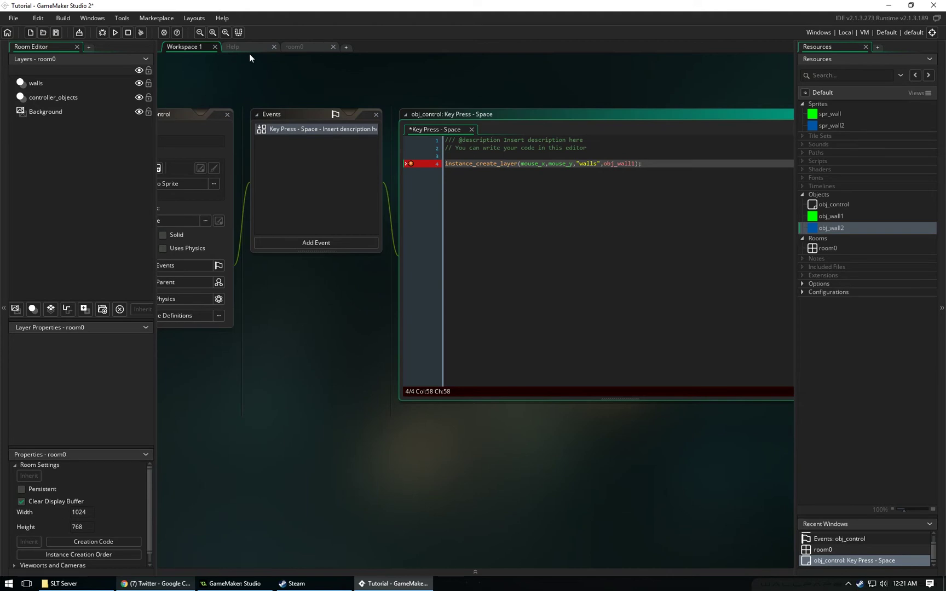
# Check the walls layer name in room0 against the code's layer argument.
pyautogui.click(292, 47)
pyautogui.click(186, 47)
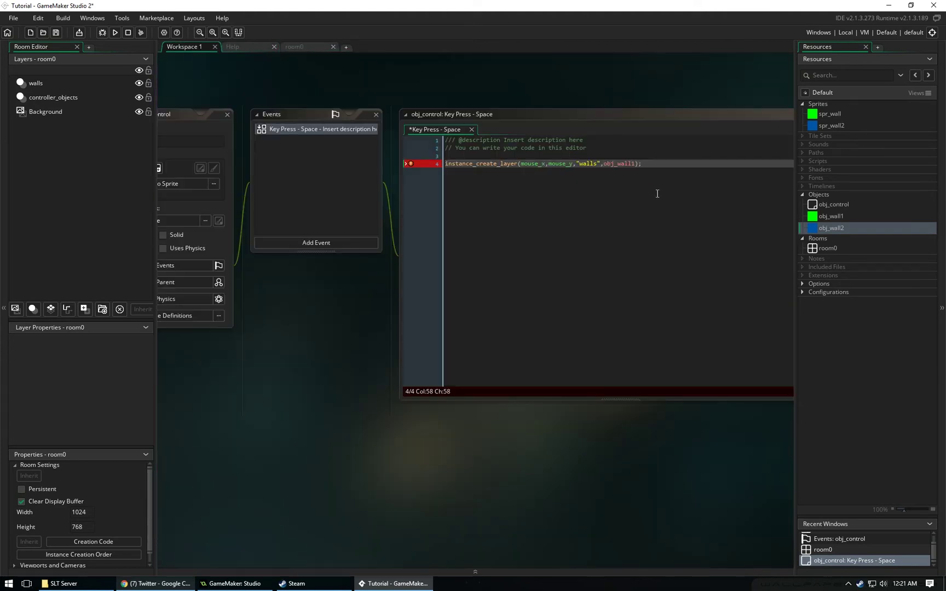
pyautogui.click(593, 164)
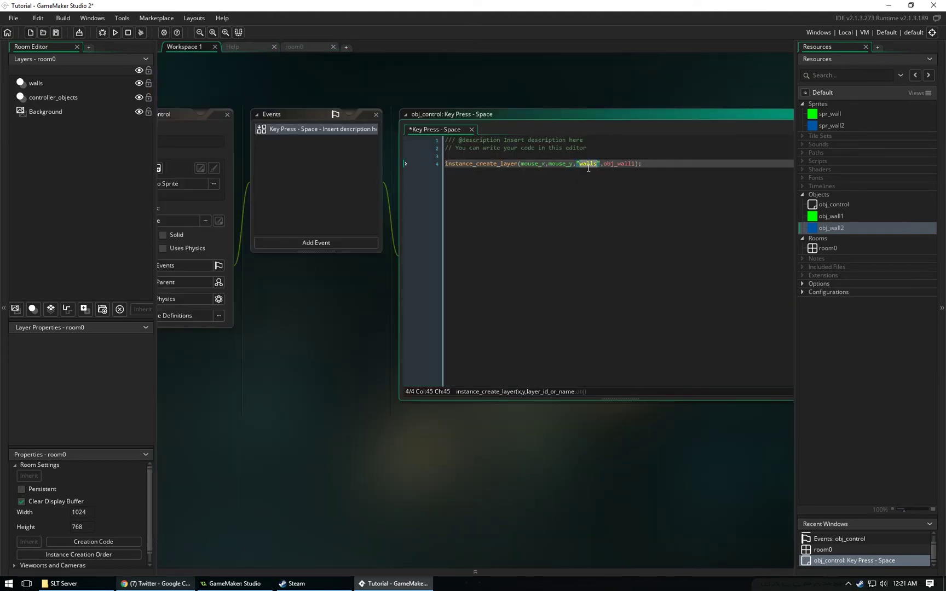
pyautogui.press('Left')
pyautogui.press('Left')
pyautogui.press('Left')
pyautogui.press('Left')
pyautogui.press('Left')
pyautogui.click(294, 46)
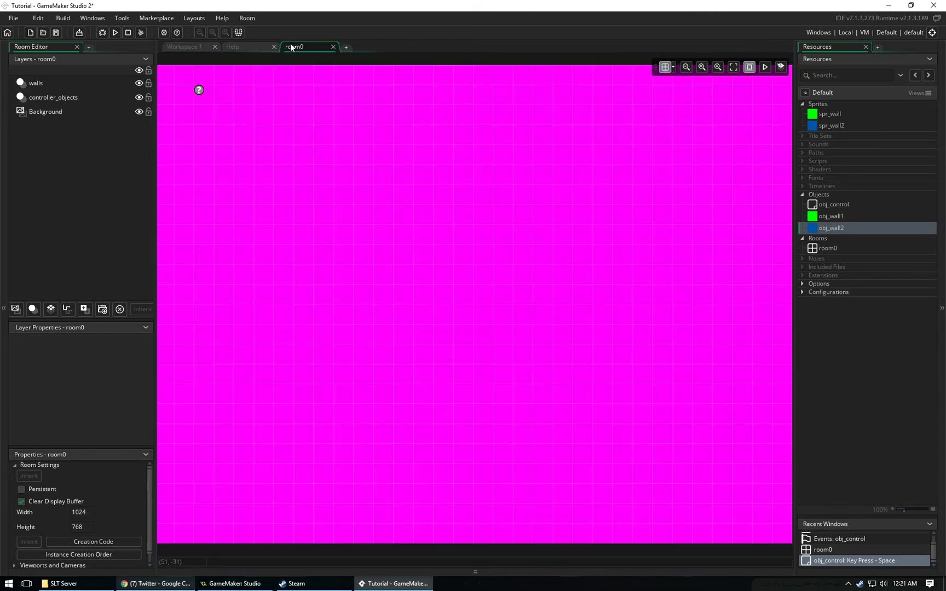
pyautogui.click(61, 83)
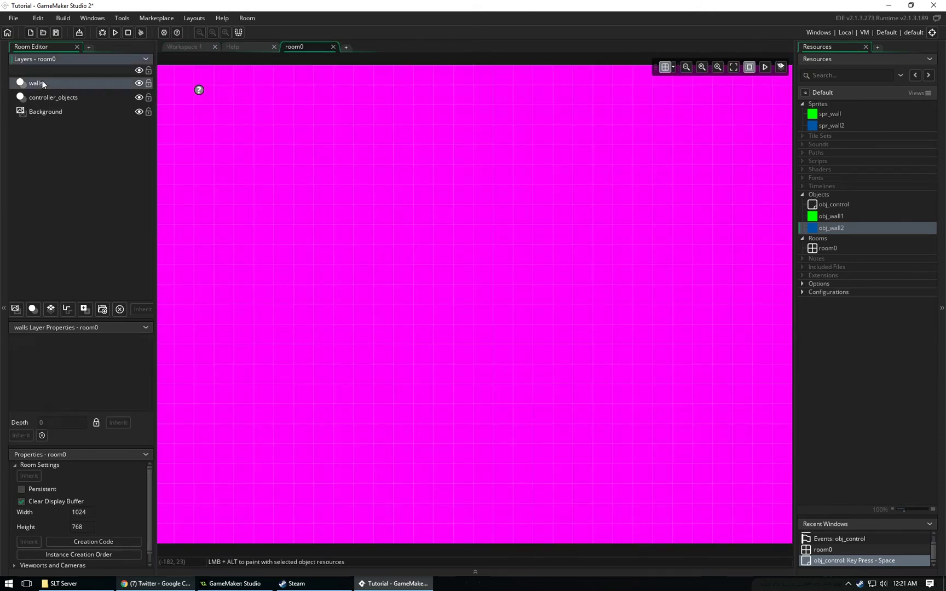
pyautogui.click(198, 49)
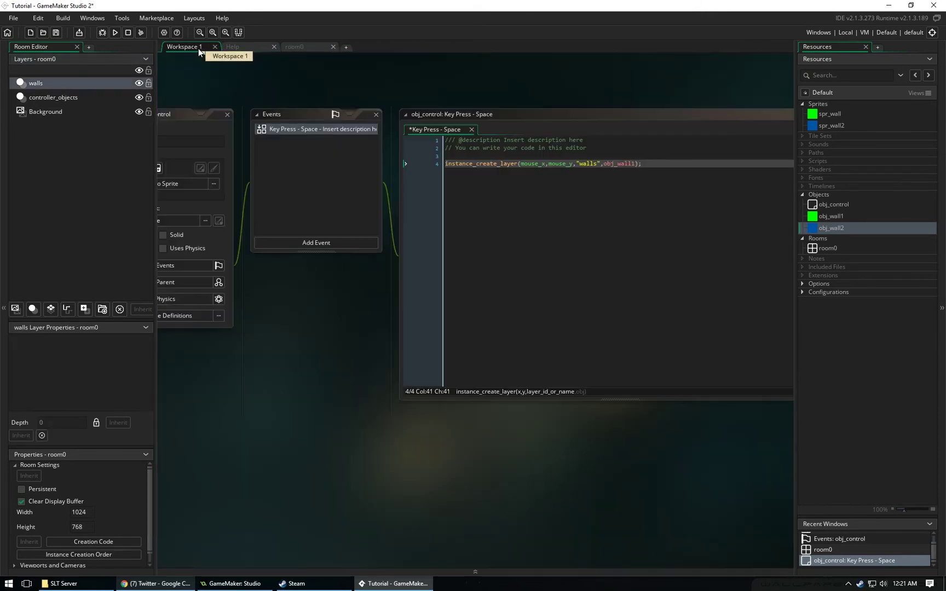
# Test-run the game, spawn green walls at several mouse positions with Space, then close it.
pyautogui.click(115, 33)
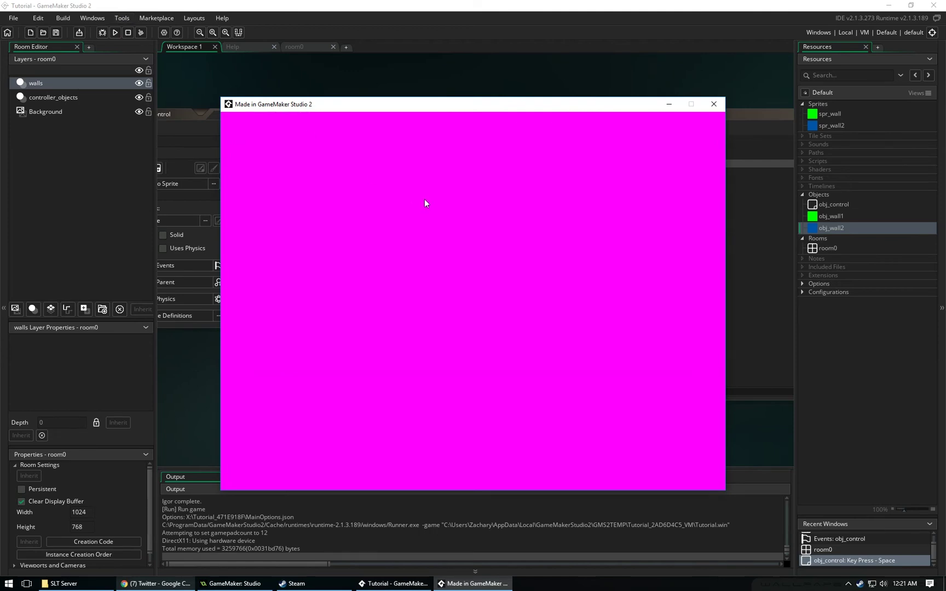
pyautogui.press('space')
pyautogui.press('space')
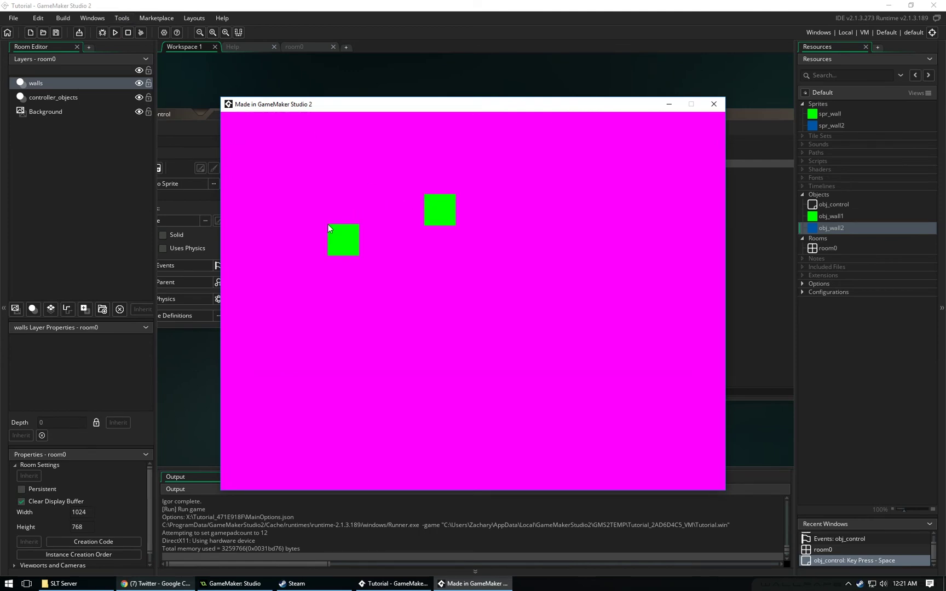
pyautogui.press('space')
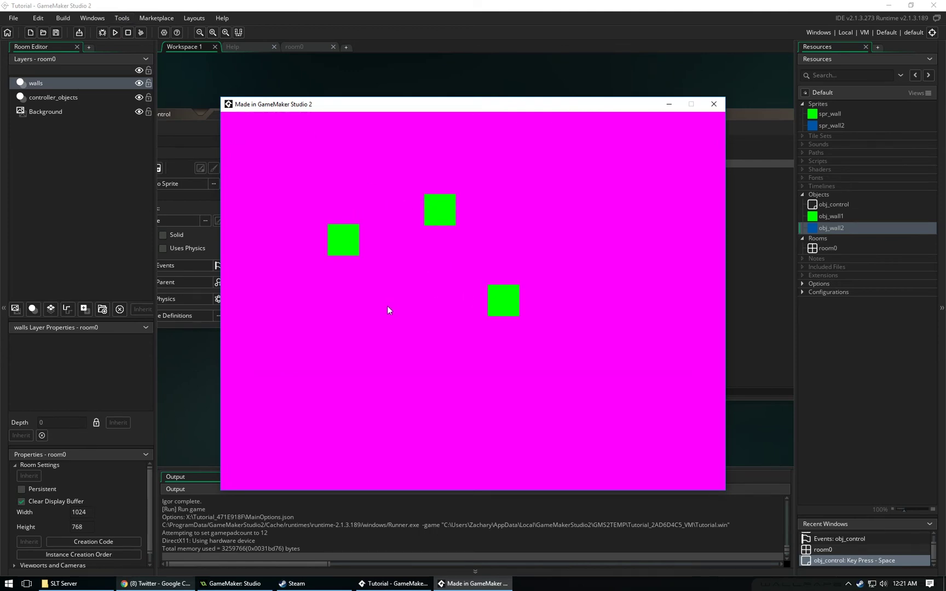
pyautogui.click(388, 307)
pyautogui.click(314, 316)
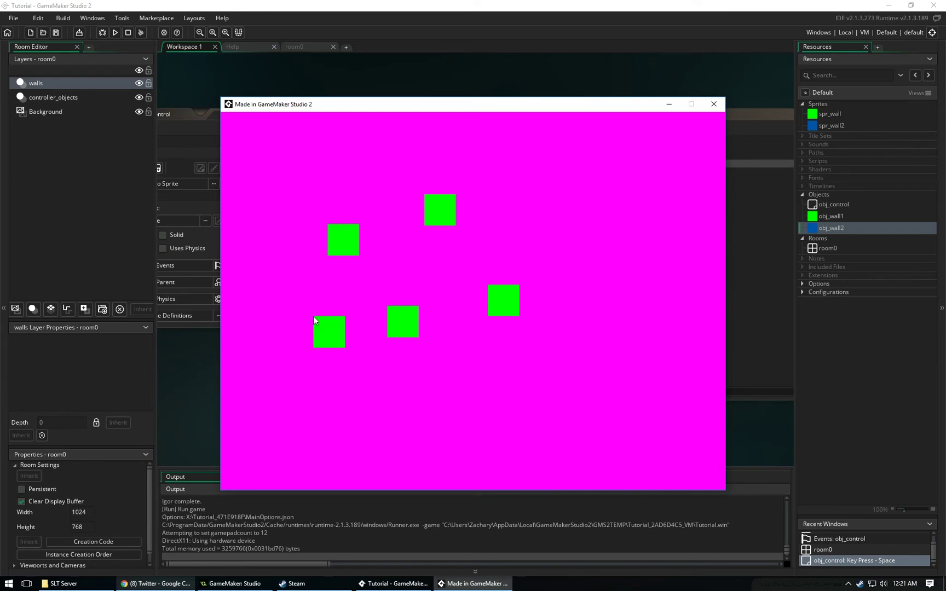
pyautogui.click(712, 107)
# Add a Key Pressed > Enter event to obj_control and place the caret in its code.
pyautogui.rightClick(340, 148)
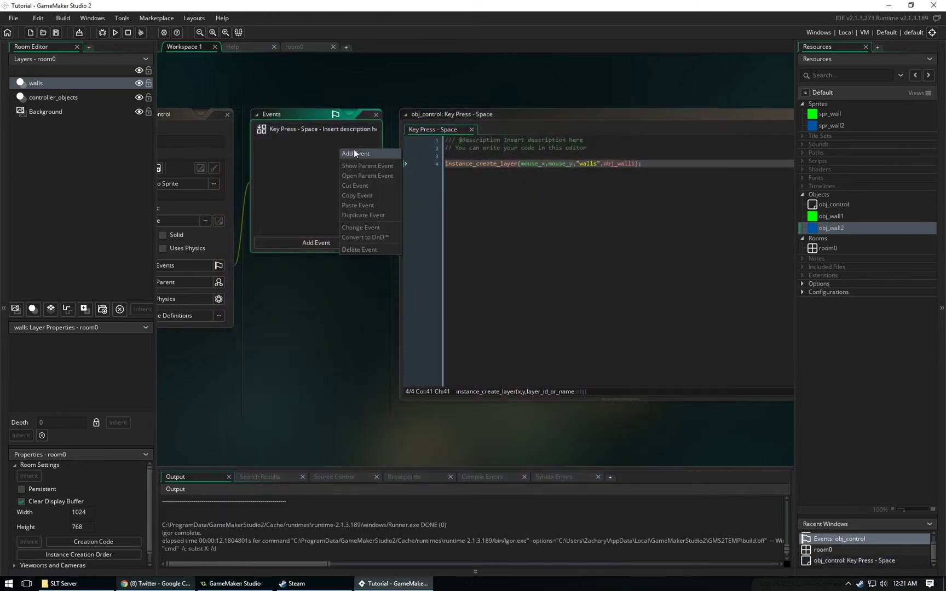
pyautogui.click(355, 154)
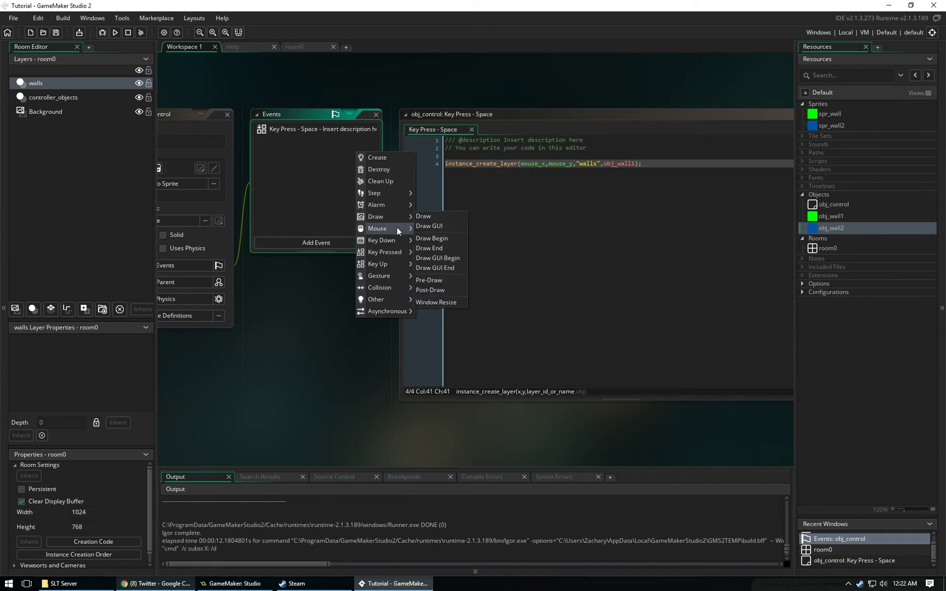
pyautogui.moveTo(397, 228)
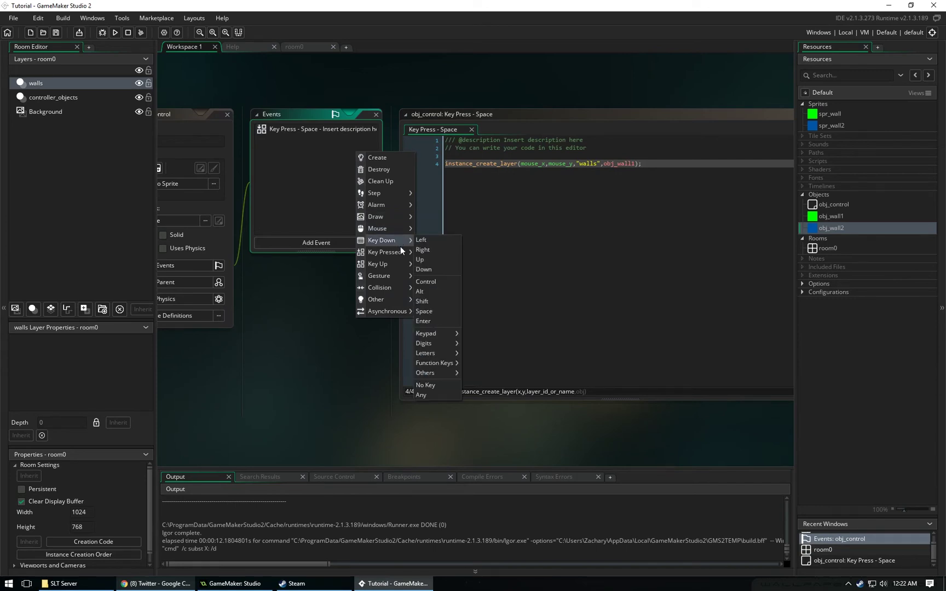
pyautogui.moveTo(402, 251)
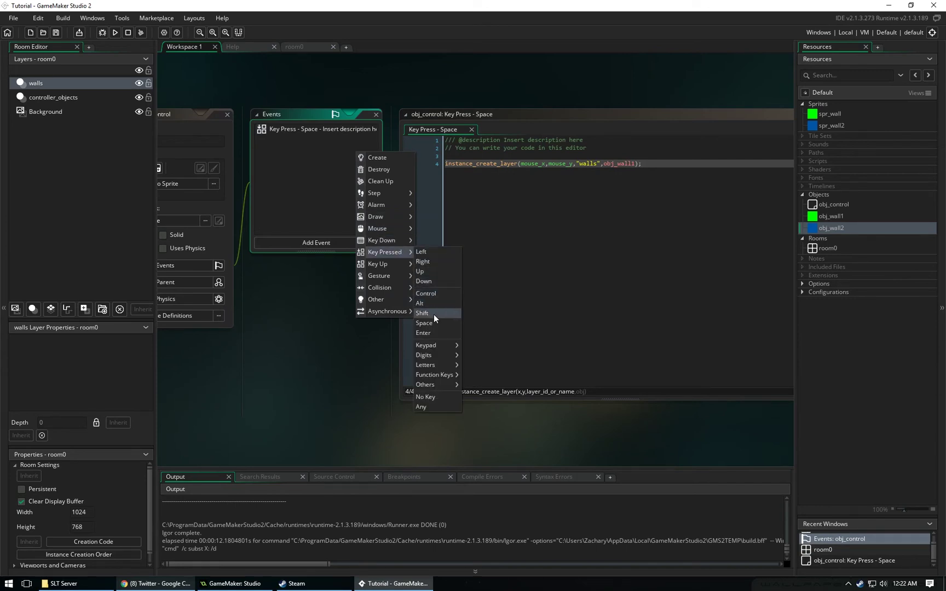
pyautogui.click(447, 333)
pyautogui.click(581, 166)
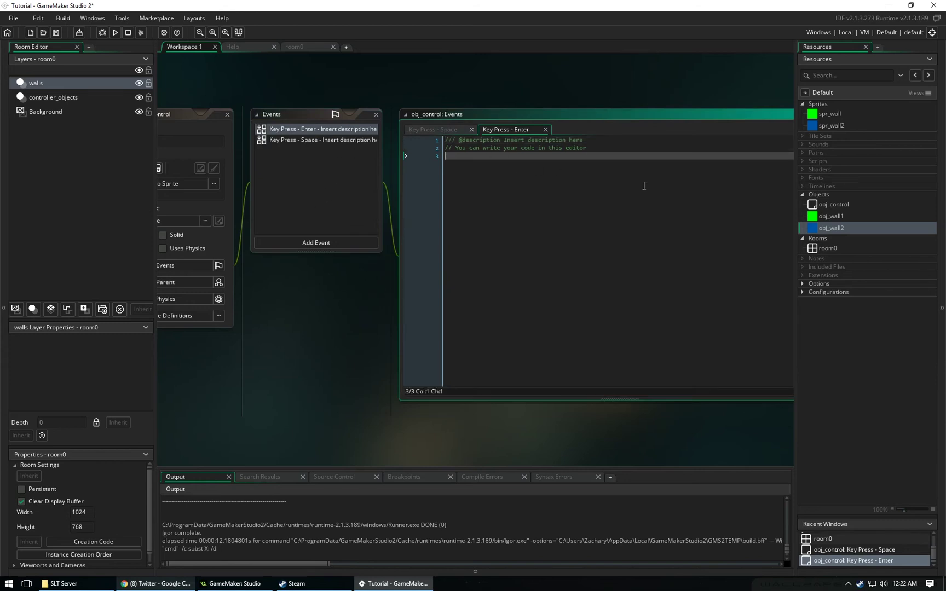
# Look up instance_deactivate_layer in the Help Index and read its Syntax and Example sections.
pyautogui.click(244, 48)
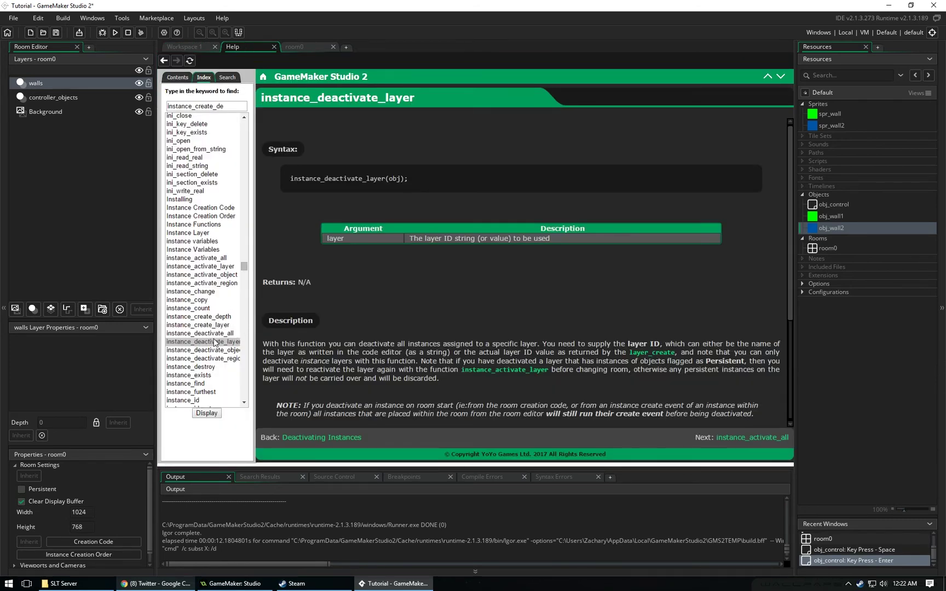
pyautogui.click(227, 359)
pyautogui.click(221, 325)
pyautogui.click(223, 334)
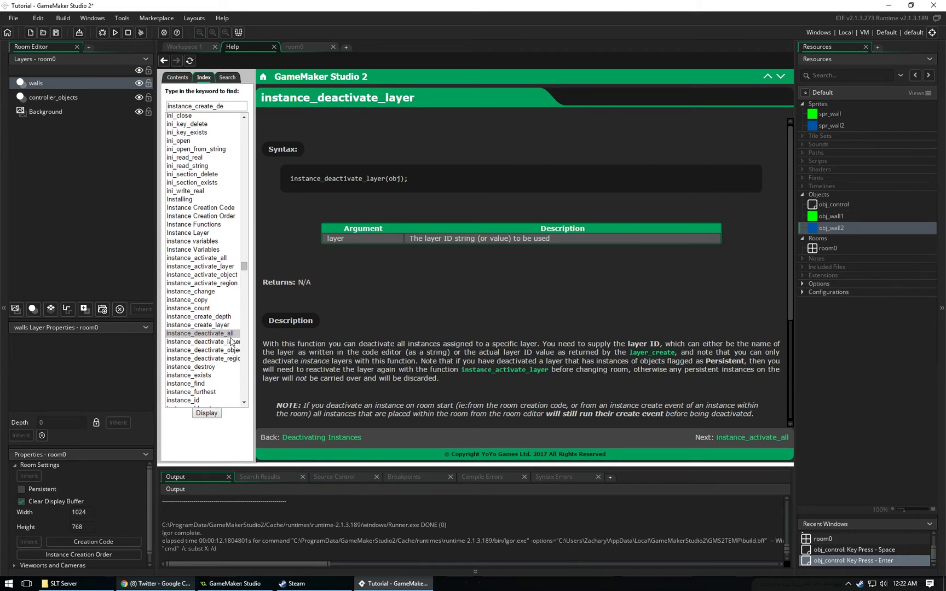
pyautogui.click(231, 342)
pyautogui.scroll(-3, 411, 324)
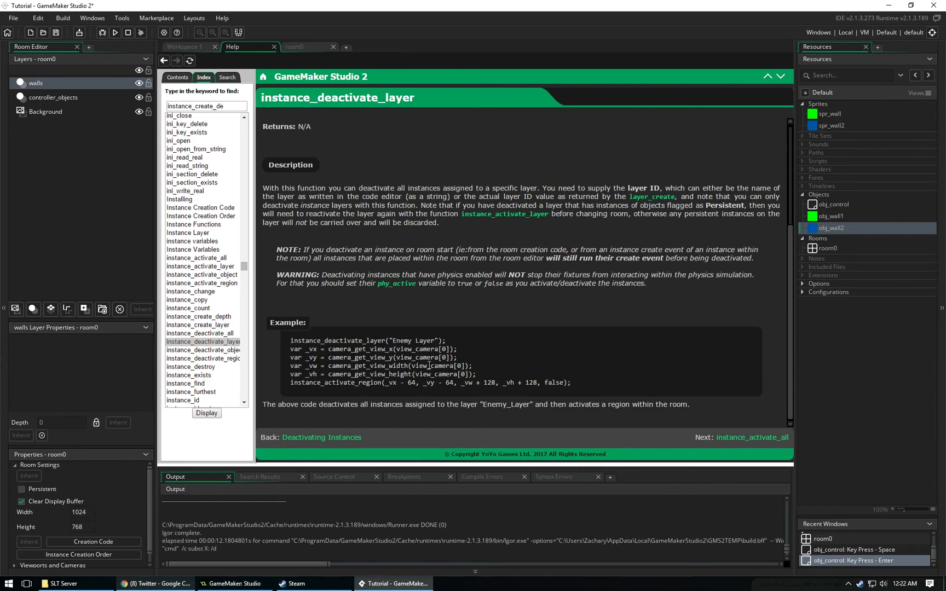
pyautogui.scroll(3, 342, 271)
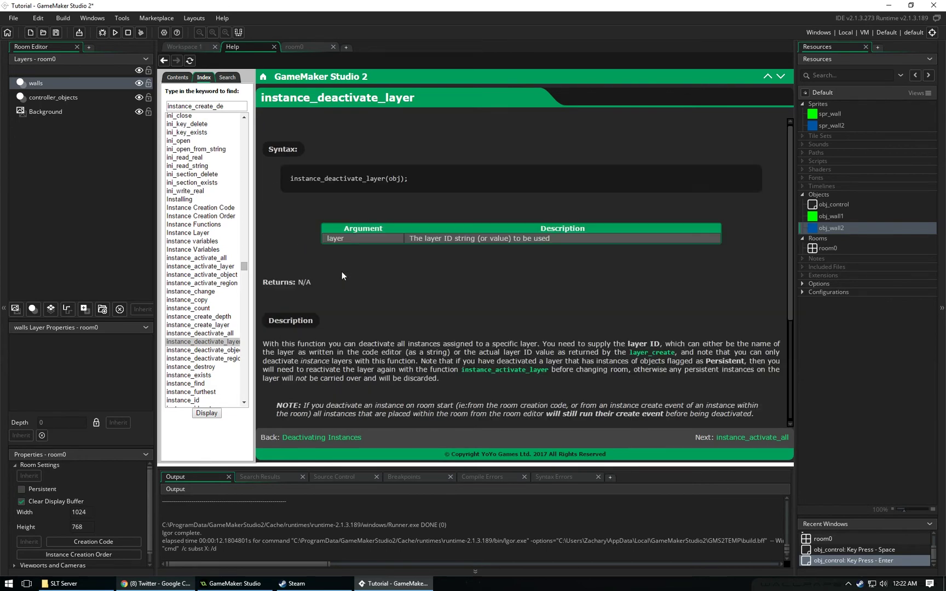
# Write instance_deactivate_layer("walls") on a new line of the Key Press - Enter code.
pyautogui.click(193, 45)
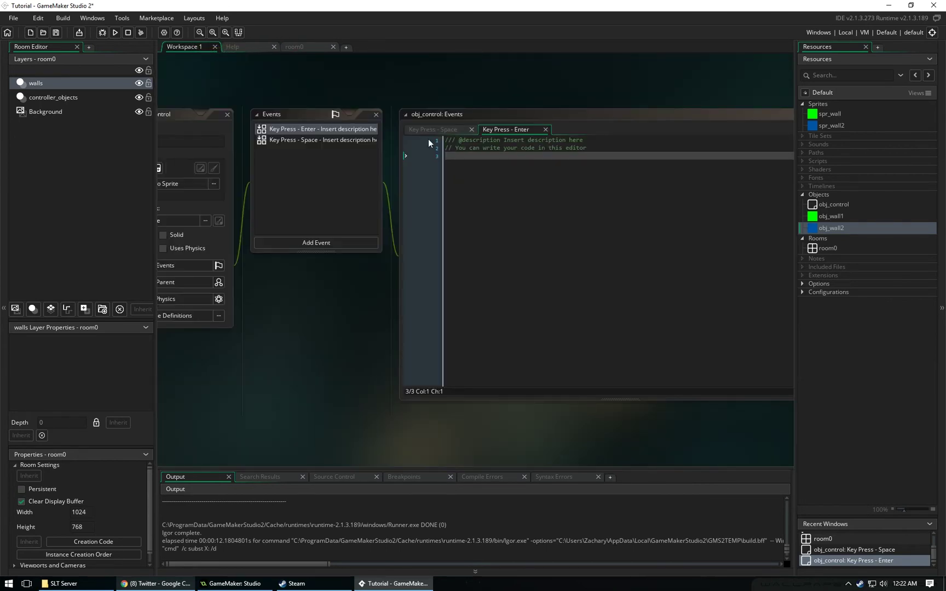
pyautogui.click(568, 183)
pyautogui.press('Return')
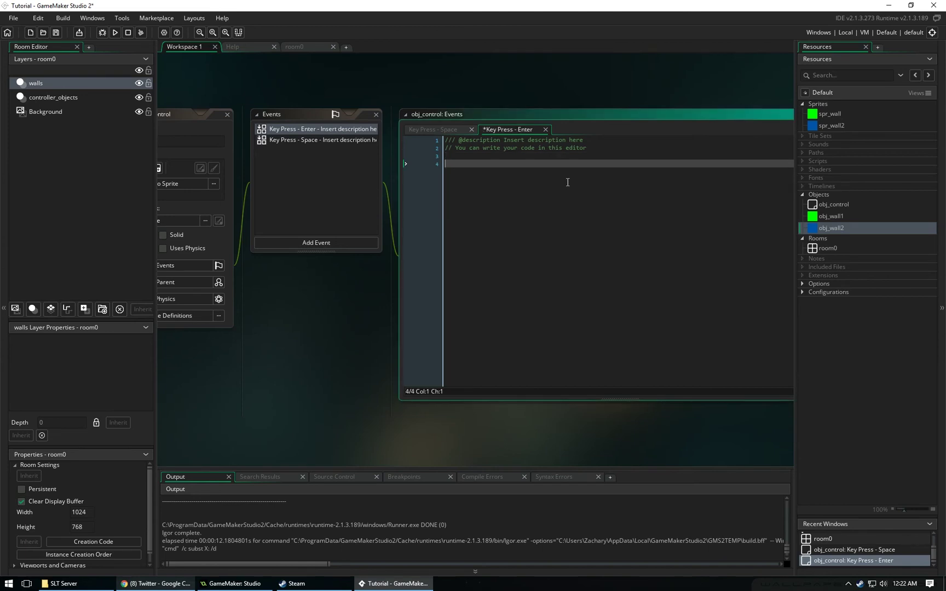
pyautogui.write('instance_deactivate_layer(')
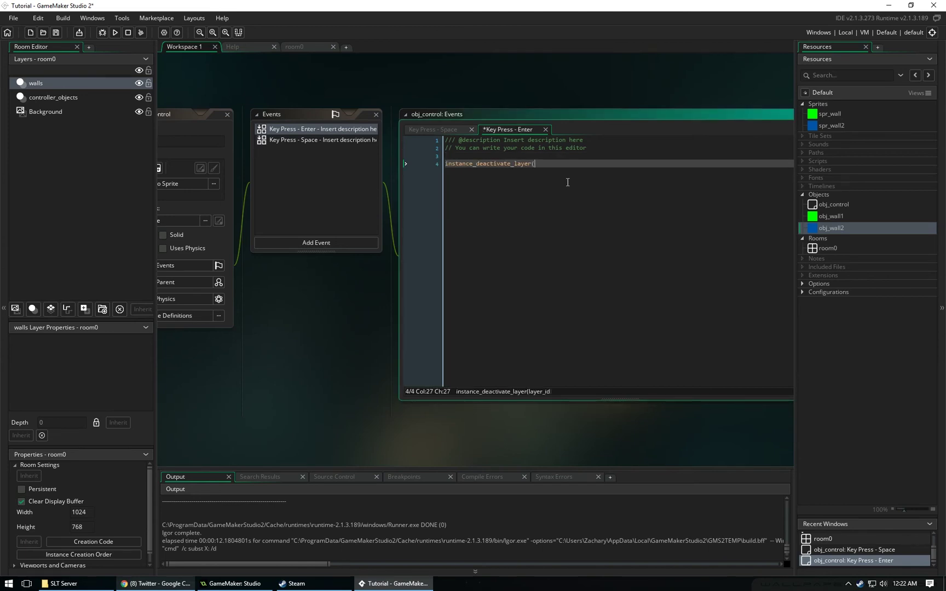
pyautogui.write('"walls");')
# Run the game, spawn several green walls with Space, then press Enter to deactivate them.
pyautogui.click(303, 48)
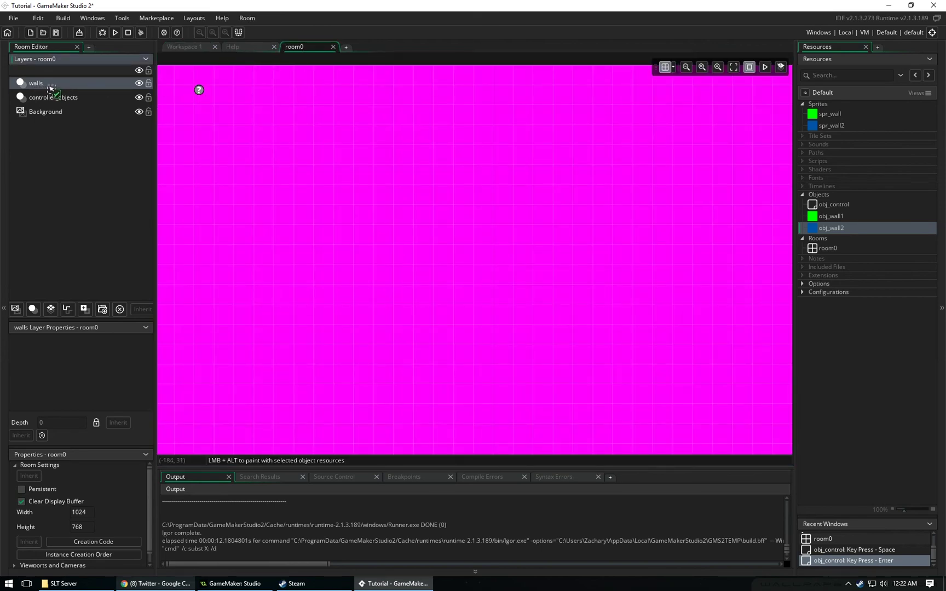
pyautogui.click(113, 36)
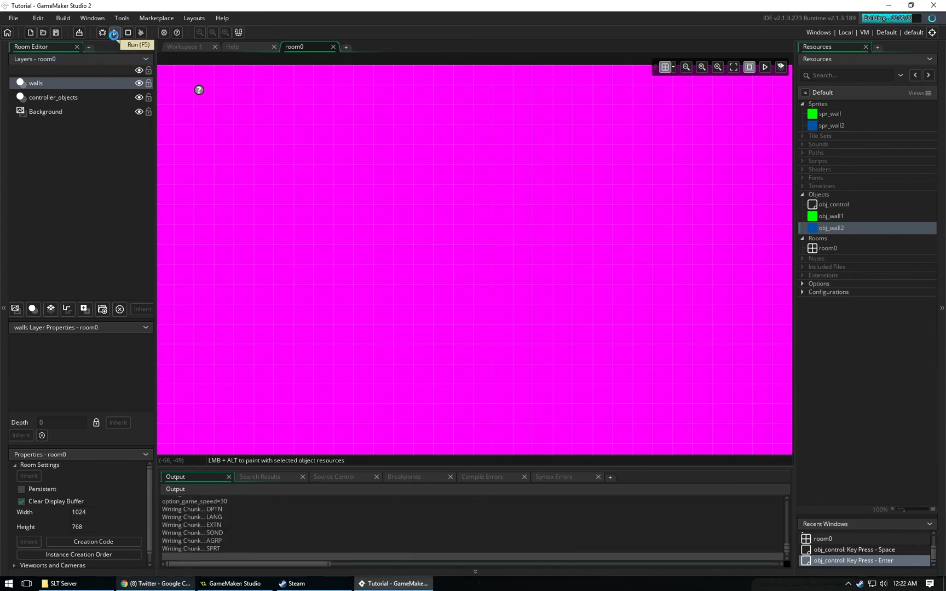
pyautogui.press('space')
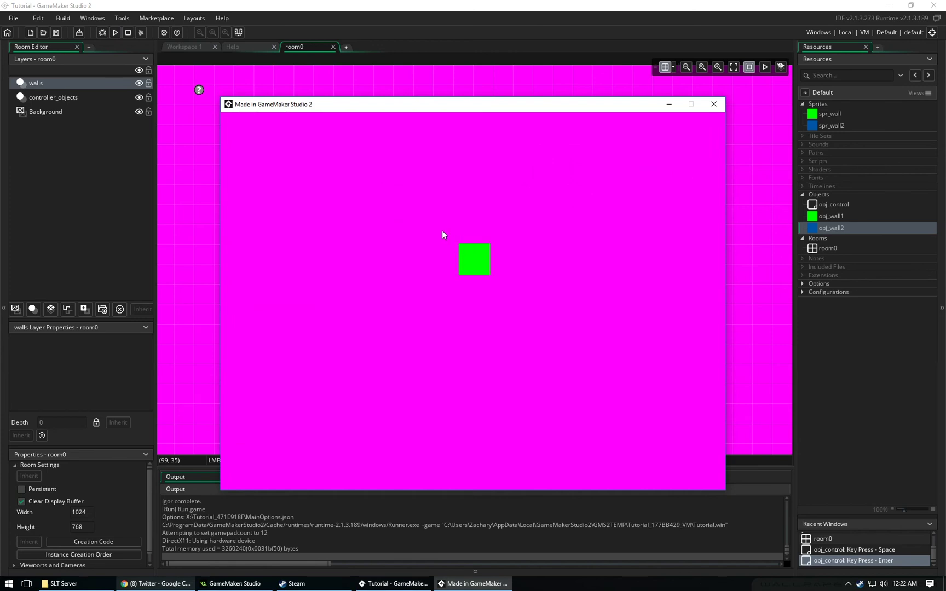
pyautogui.press('space')
pyautogui.press('space')
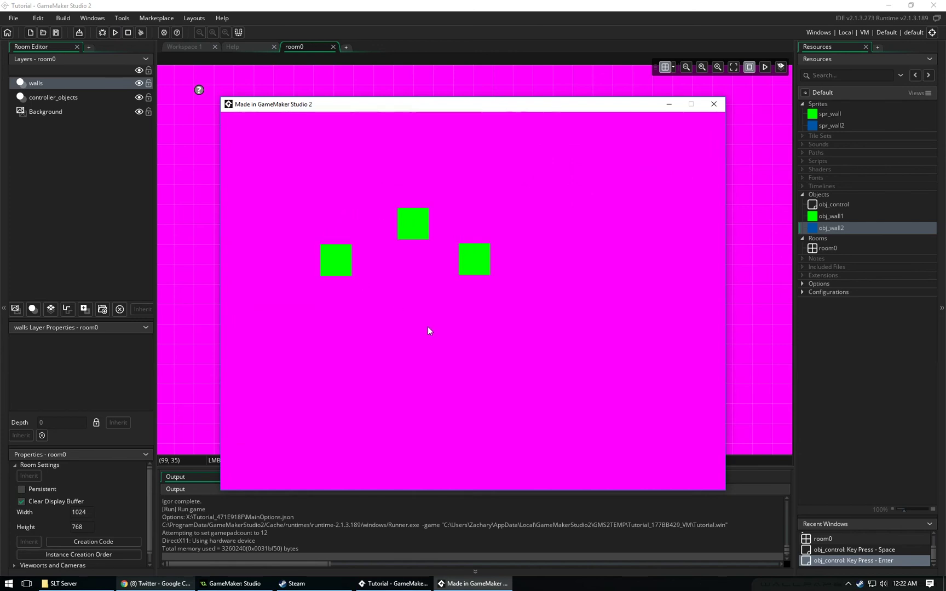
pyautogui.press('space')
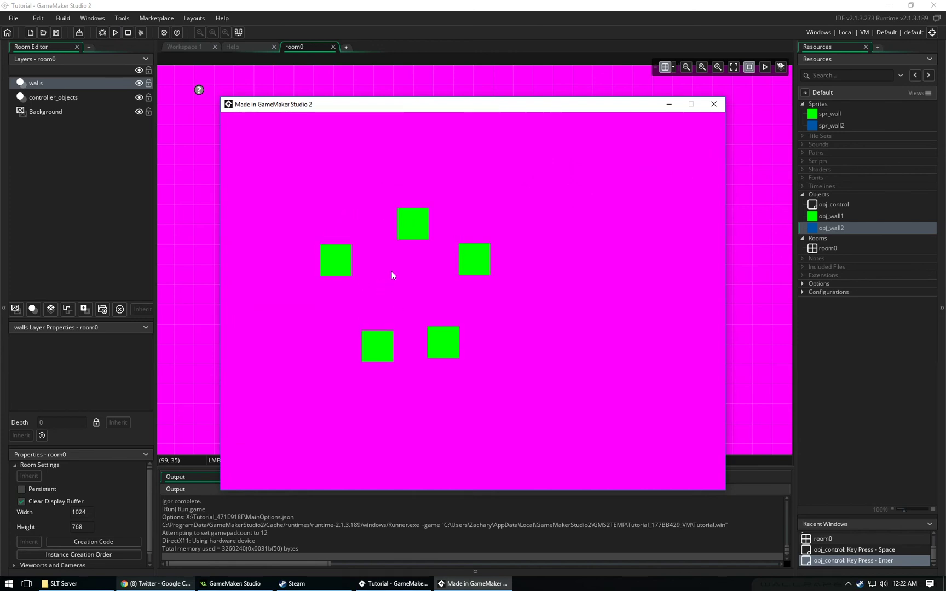
pyautogui.press('space')
pyautogui.press('Return')
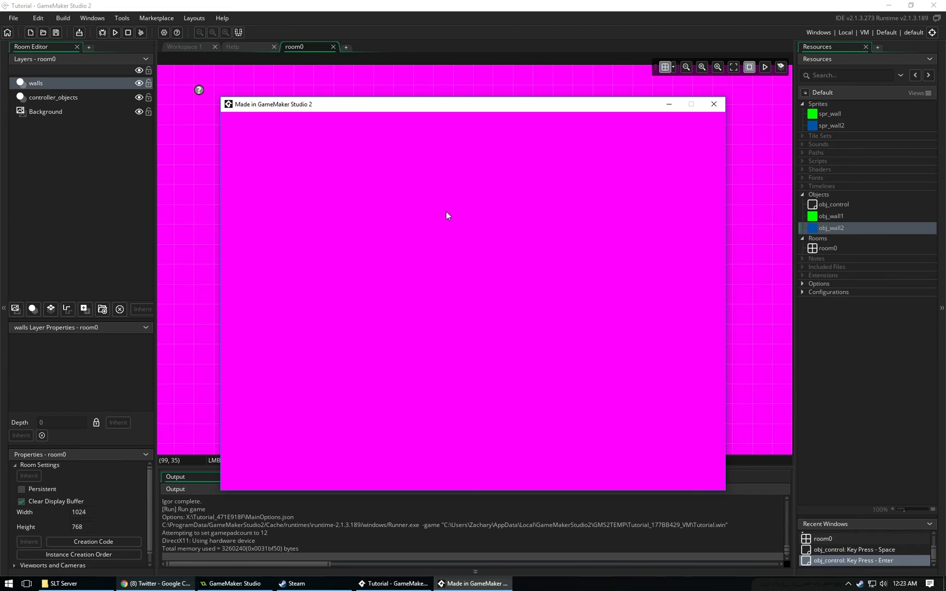
# Close the game and add a new instance layer named walls_2 to room0.
pyautogui.click(714, 104)
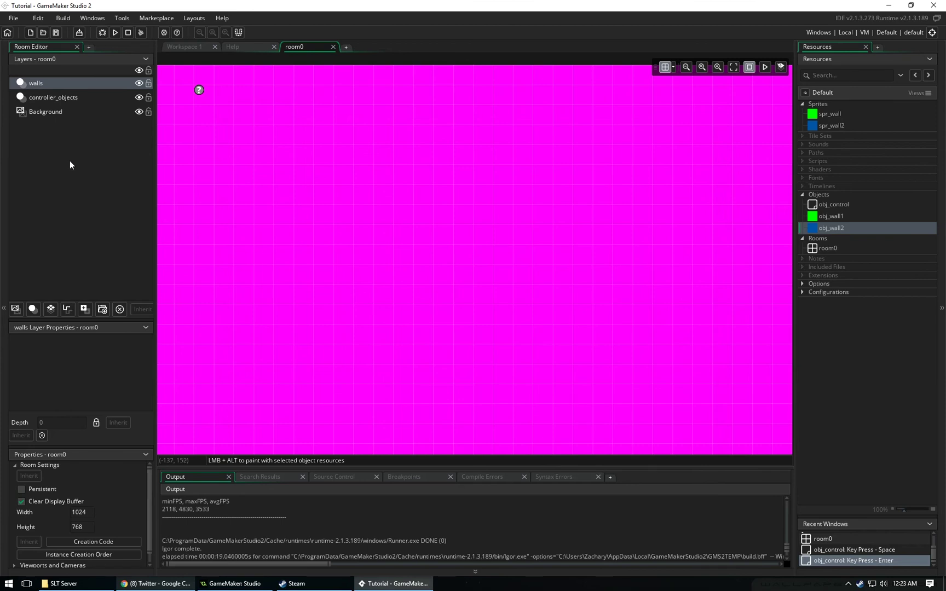
pyautogui.click(32, 311)
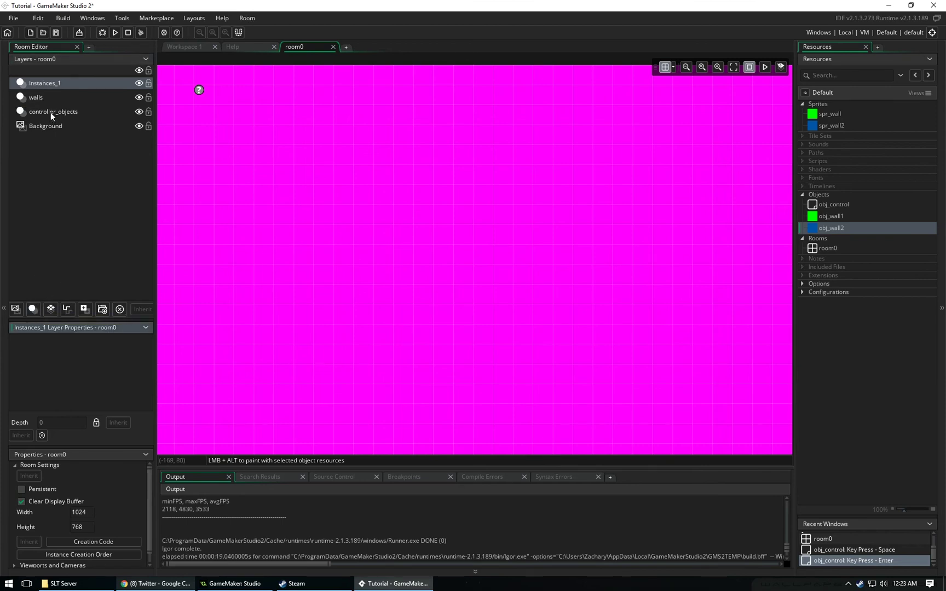
pyautogui.rightClick(48, 86)
pyautogui.click(81, 103)
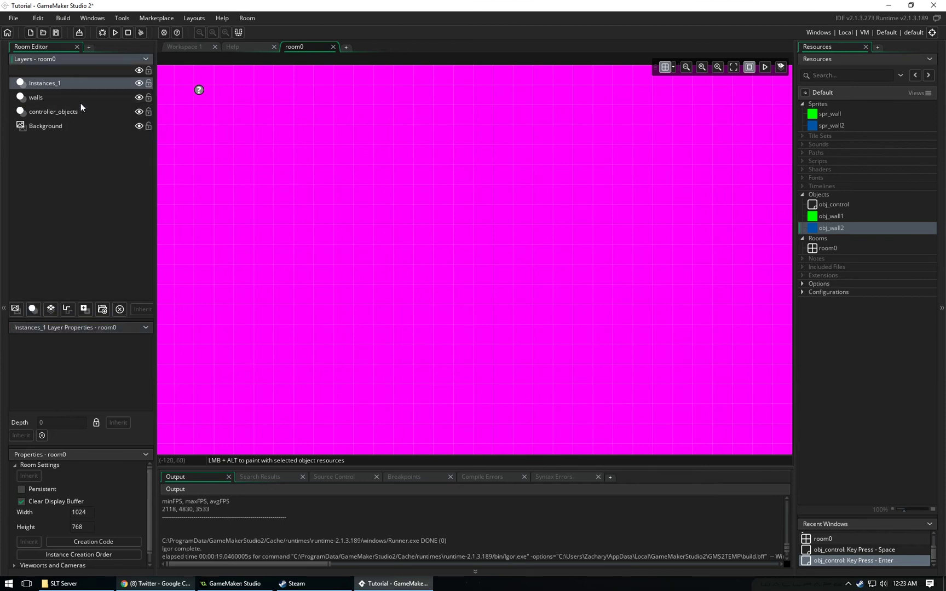
pyautogui.write('walls_2')
pyautogui.click(88, 209)
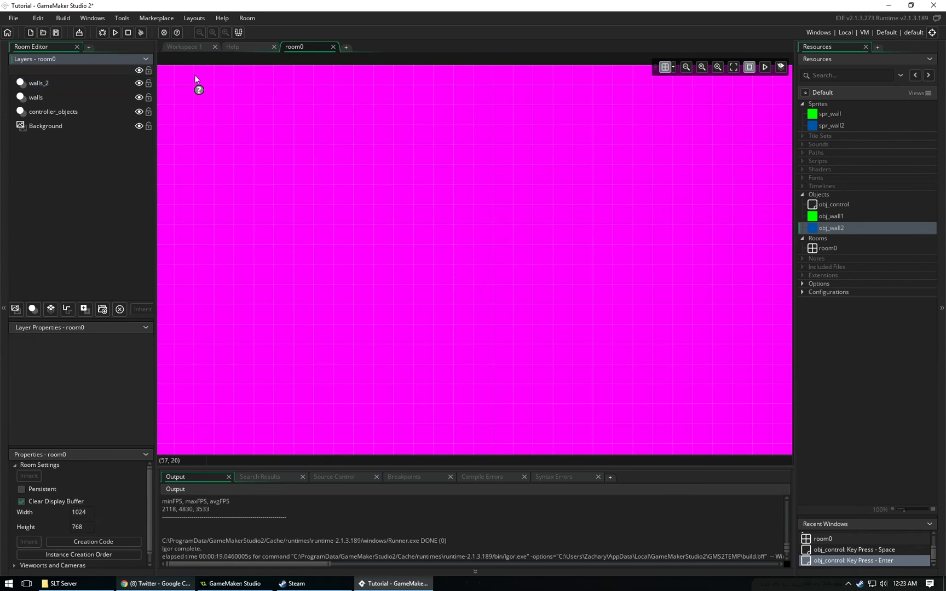
# Add a Key Down > Up event to obj_control.
pyautogui.click(200, 46)
pyautogui.rightClick(291, 168)
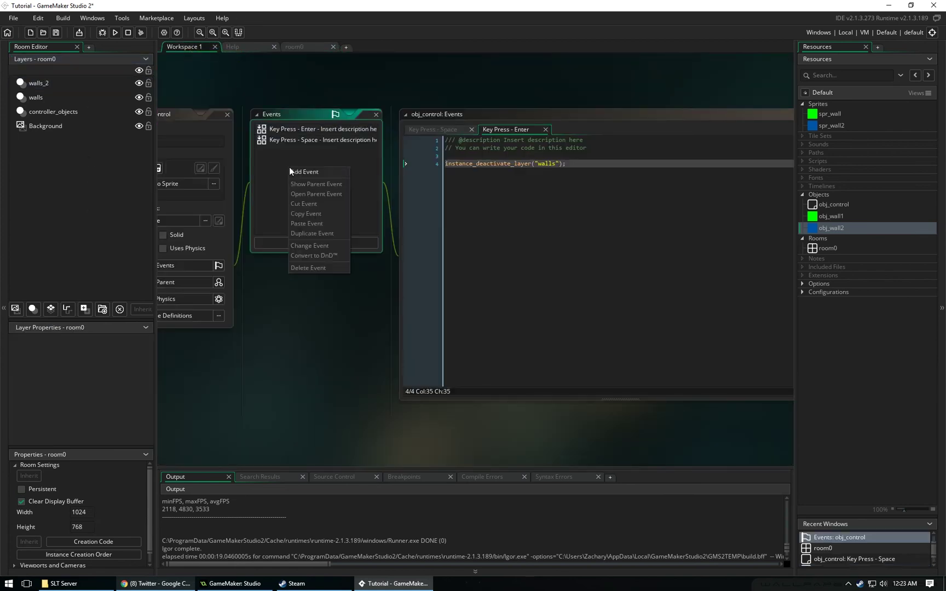
pyautogui.click(300, 172)
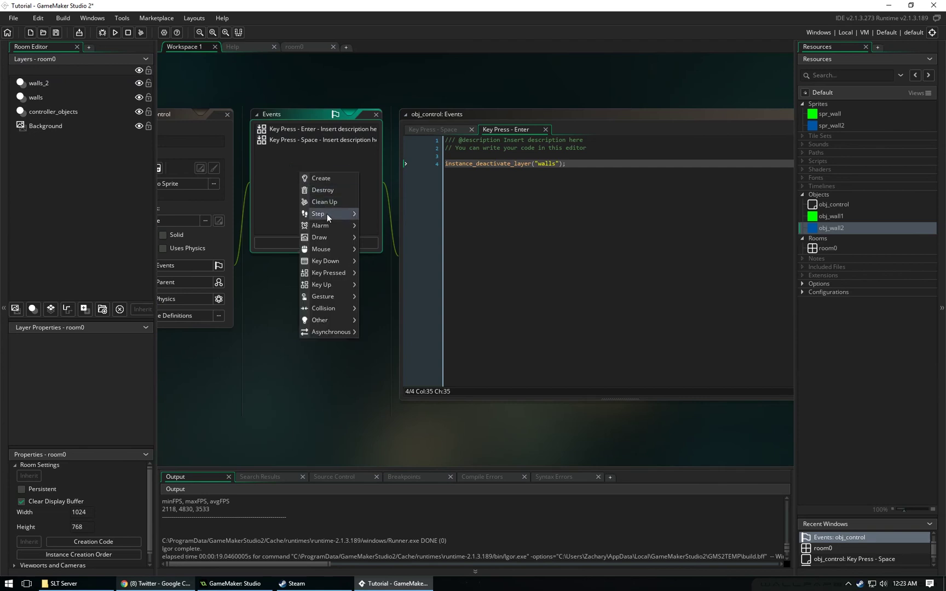
pyautogui.moveTo(335, 265)
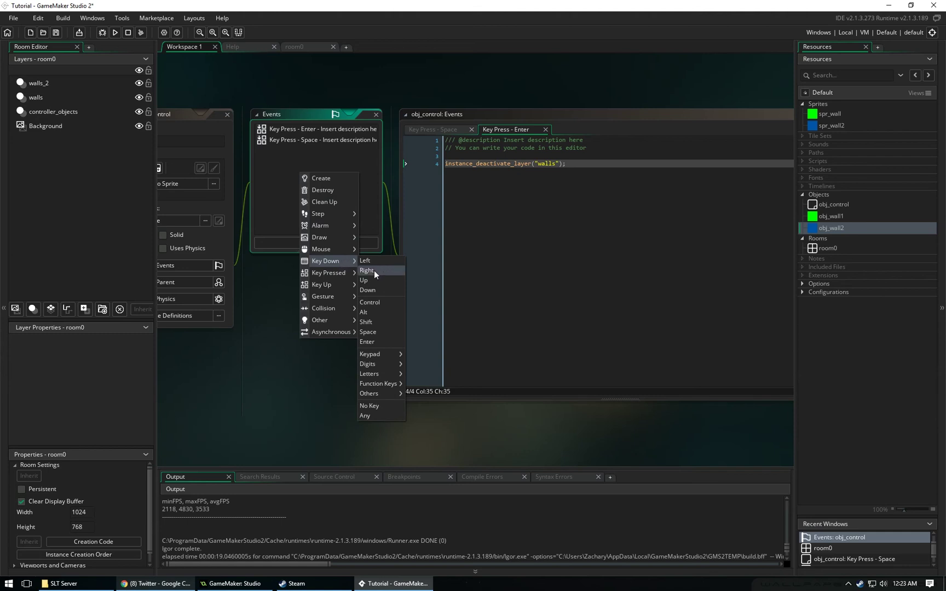
pyautogui.click(375, 279)
# Write instance_create_layer(mouse_x,mouse_y,"walls_2",obj_wall2); in the Up event, checking the object name.
pyautogui.click(631, 164)
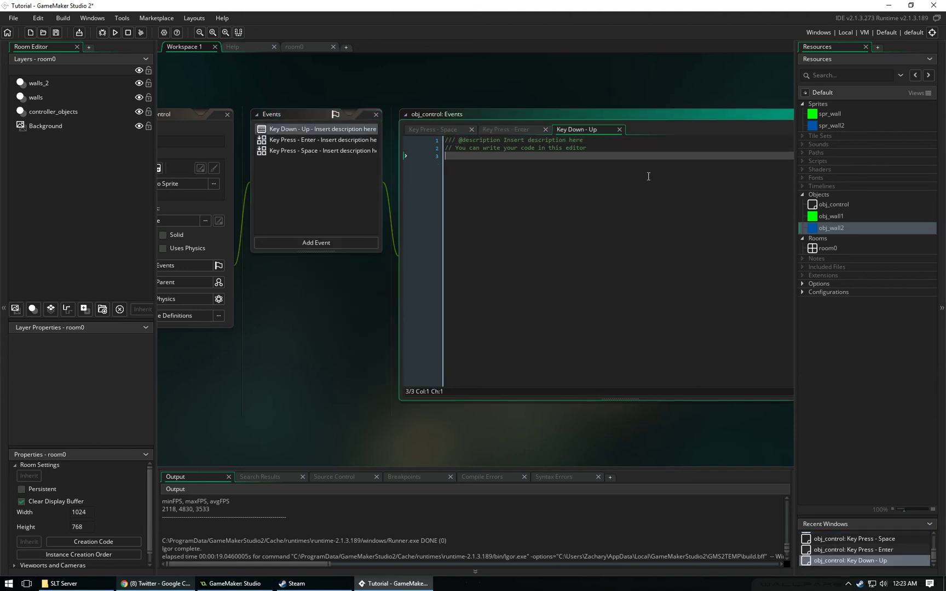
pyautogui.press('Return')
pyautogui.write('instance_create_layer(mouse_x,m')
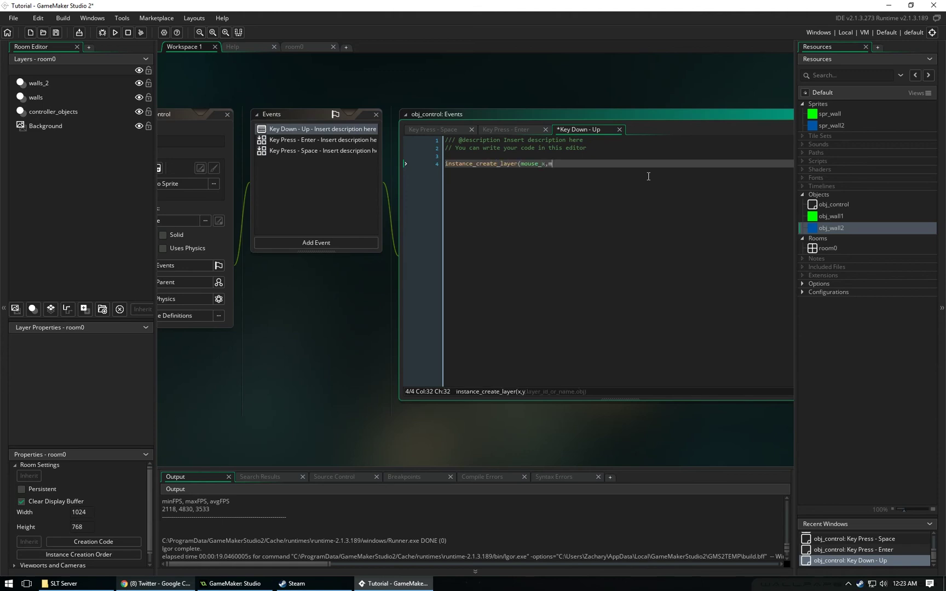
pyautogui.write('ouse_y,"walls_2",obj_wall2);')
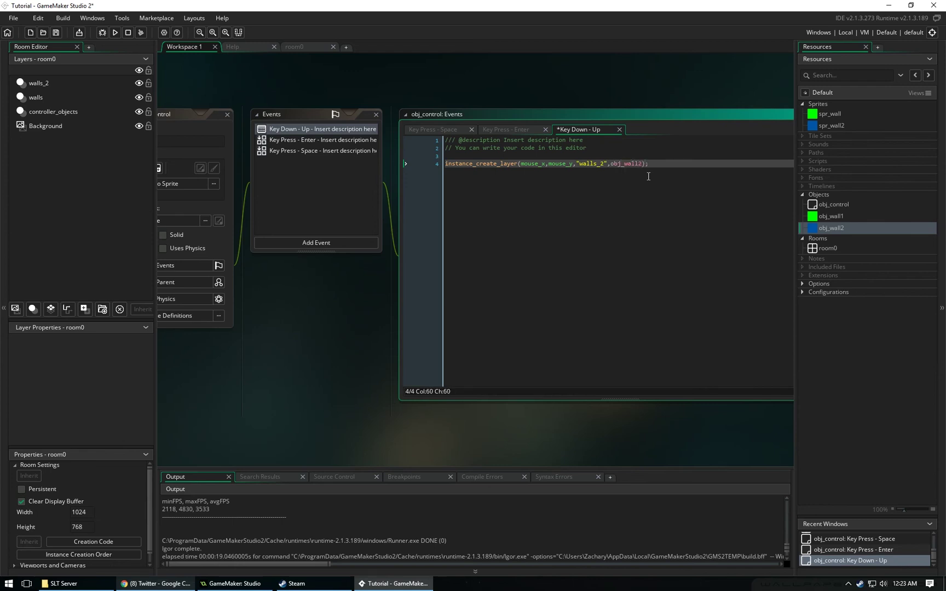
pyautogui.click(833, 227)
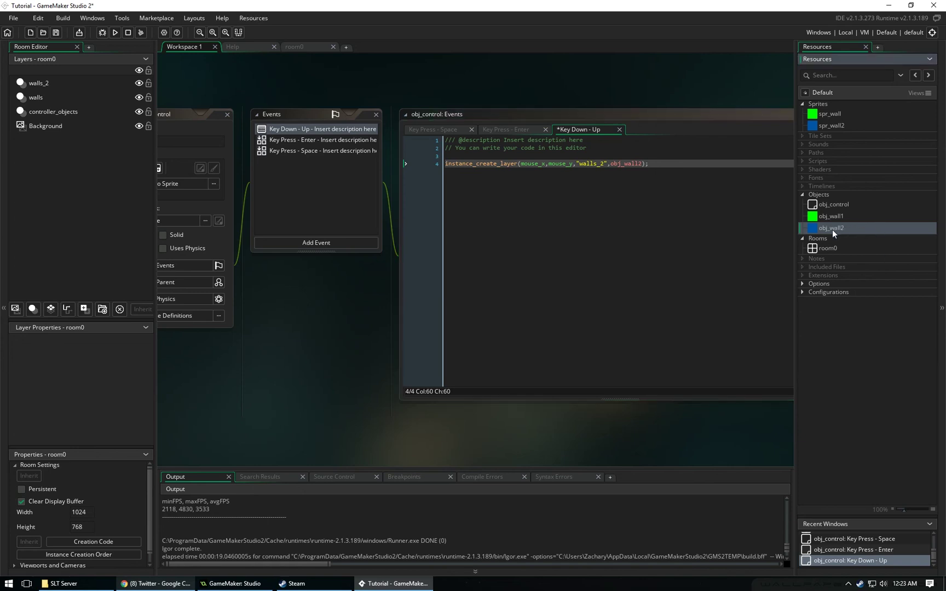
pyautogui.click(602, 165)
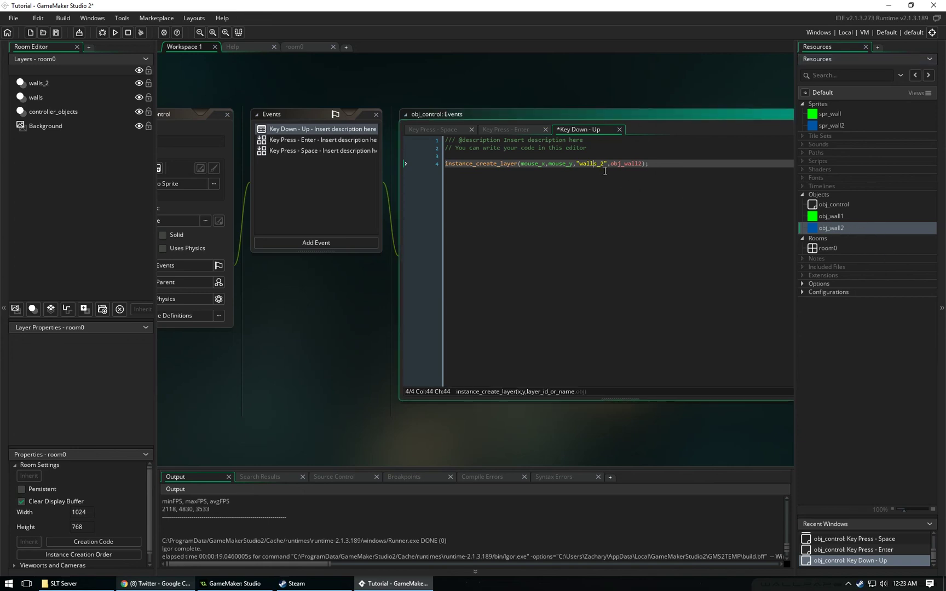
pyautogui.moveTo(605, 164); pyautogui.dragTo(594, 166)
# Test-run the game, spawn green and blue walls, then deactivate the walls layer leaving only blue.
pyautogui.click(116, 33)
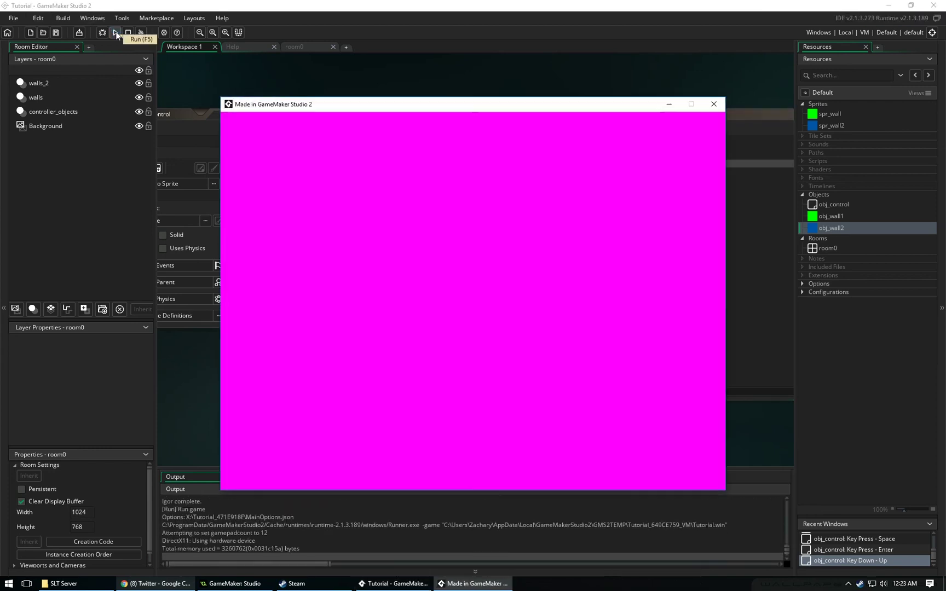
pyautogui.press('space')
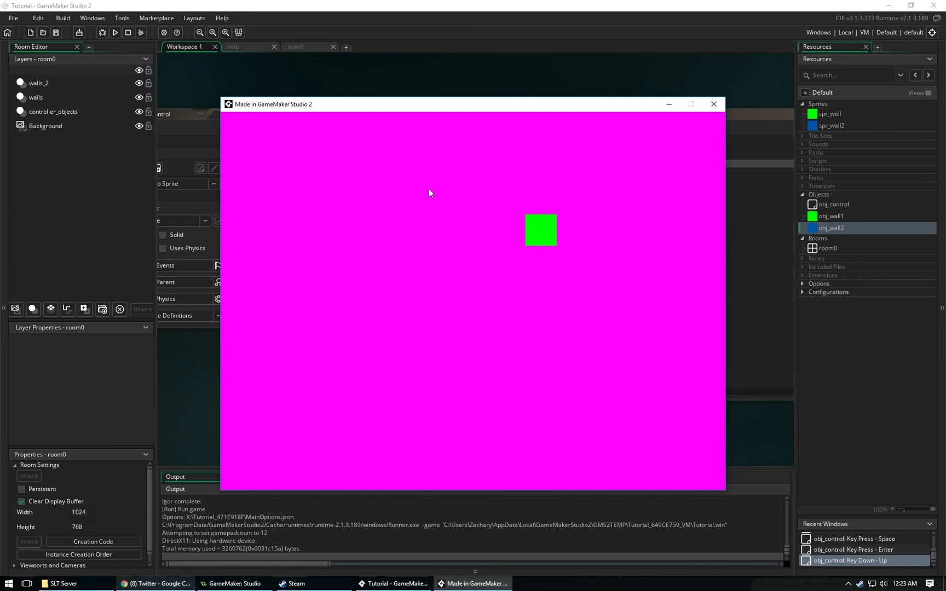
pyautogui.press('space')
pyautogui.press('space')
pyautogui.press('space')
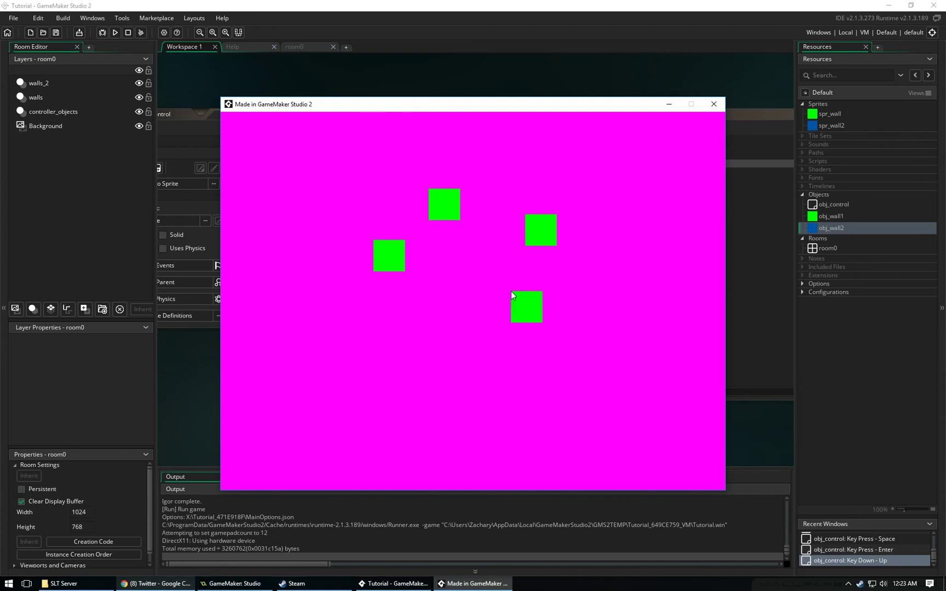
pyautogui.press('Return')
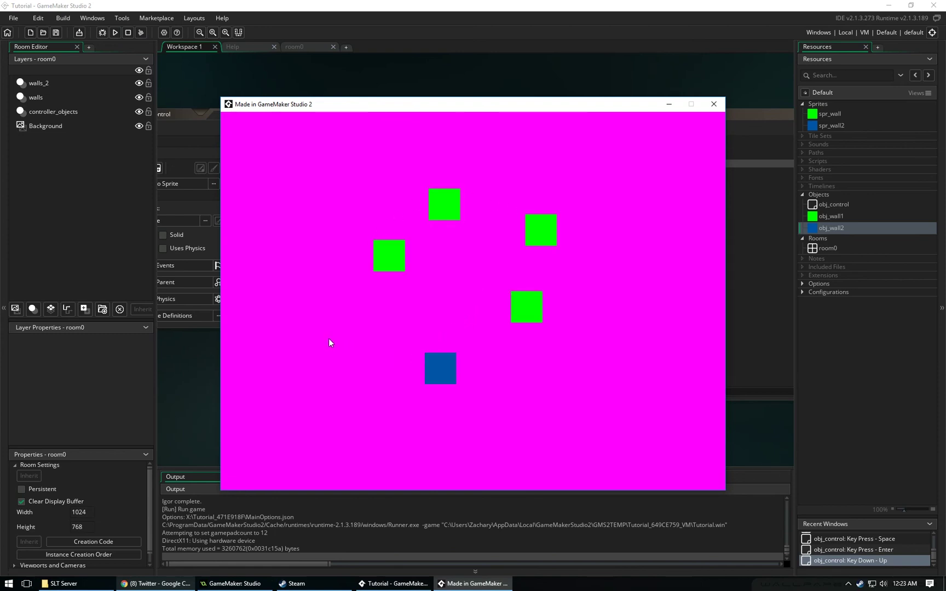
pyautogui.press('Return')
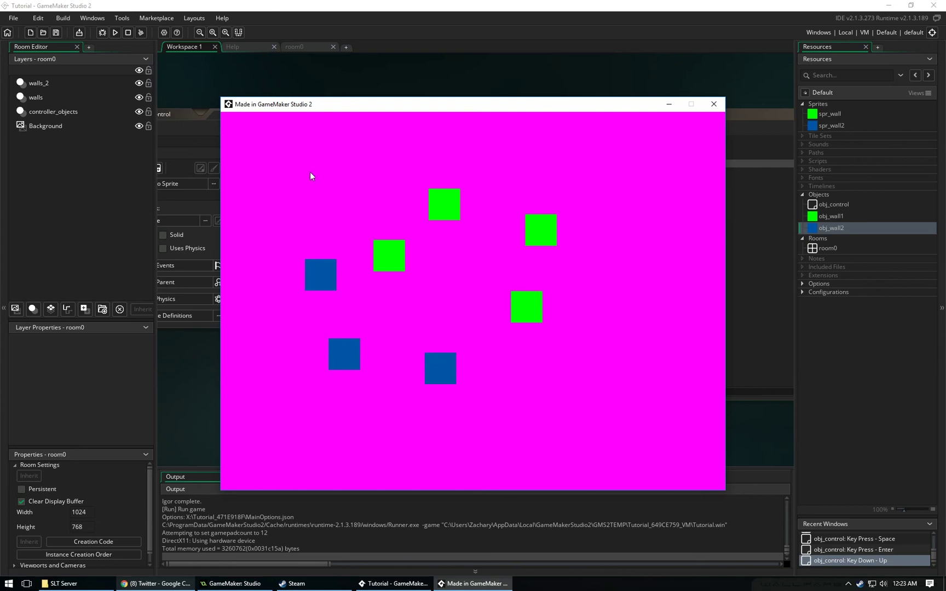
pyautogui.press('Return')
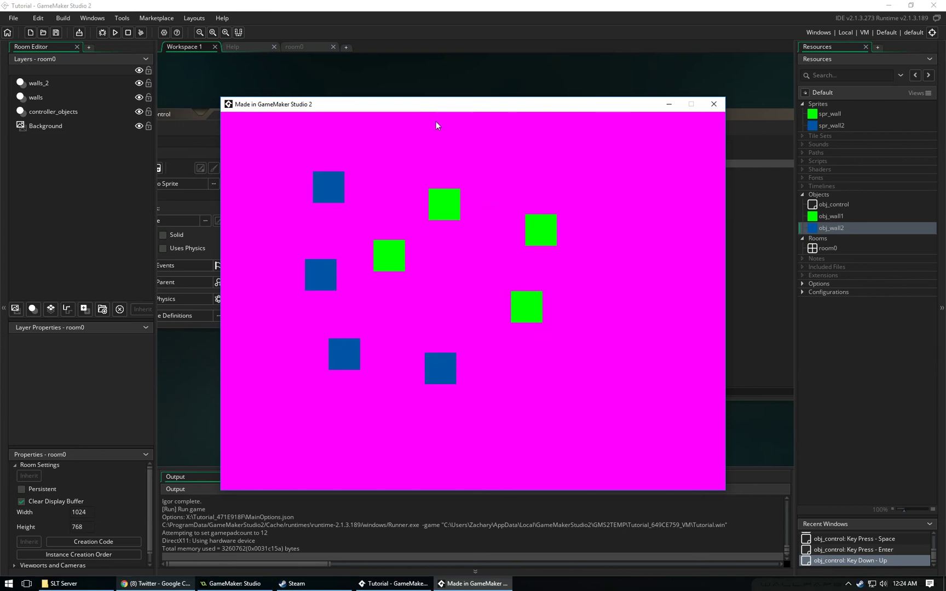
pyautogui.press('space')
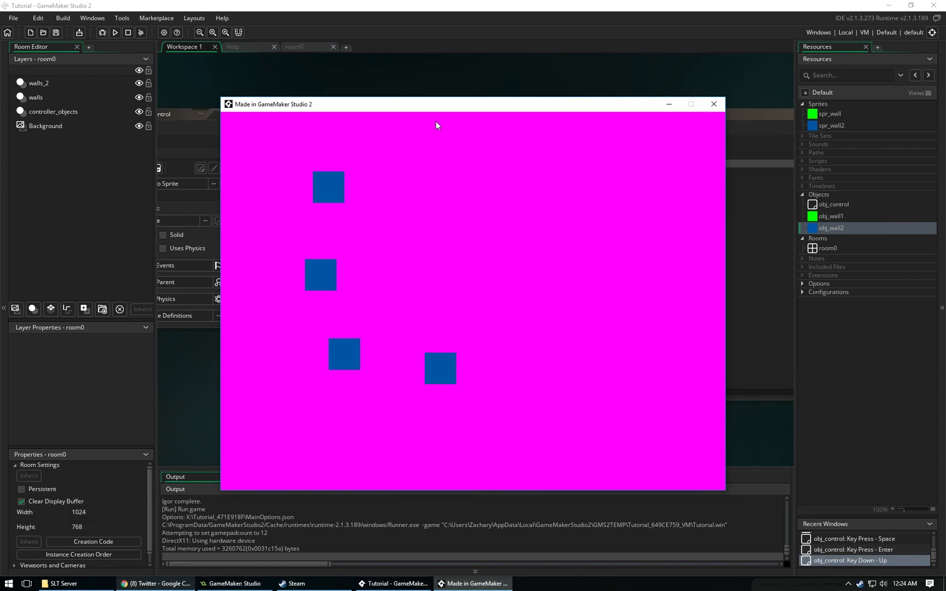
# Close the game and review the Enter event's instance_deactivate_layer("walls") code.
pyautogui.click(714, 103)
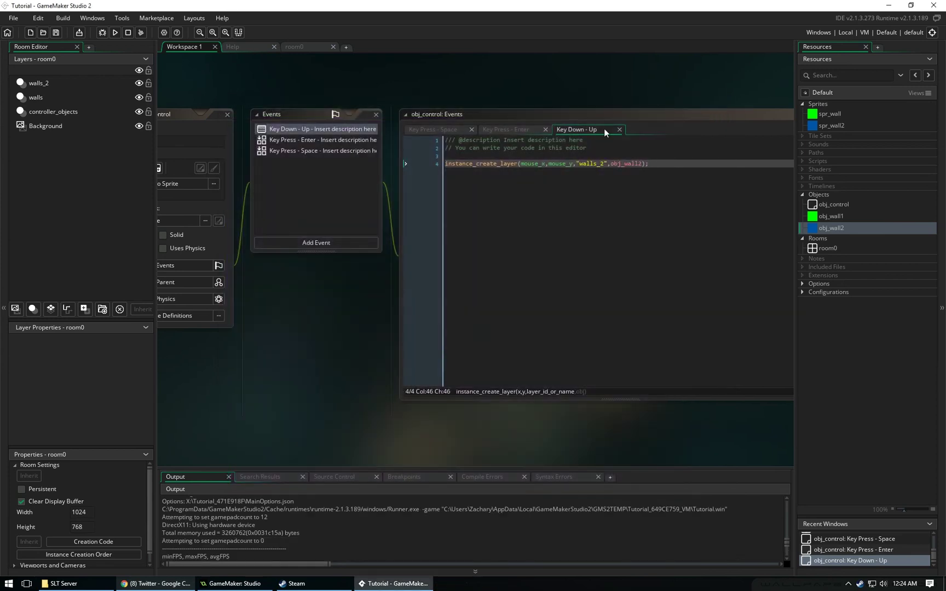
pyautogui.click(344, 141)
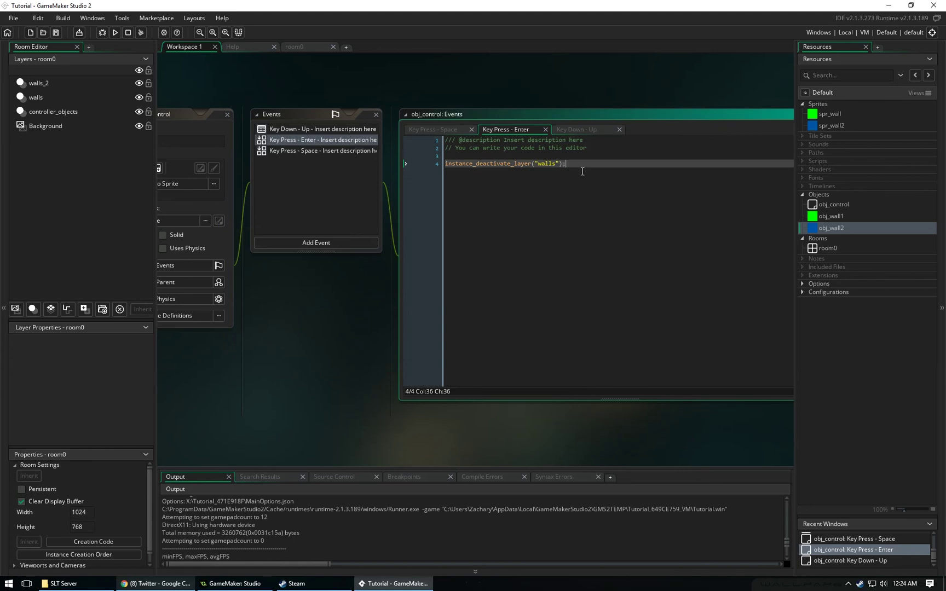
pyautogui.click(542, 167)
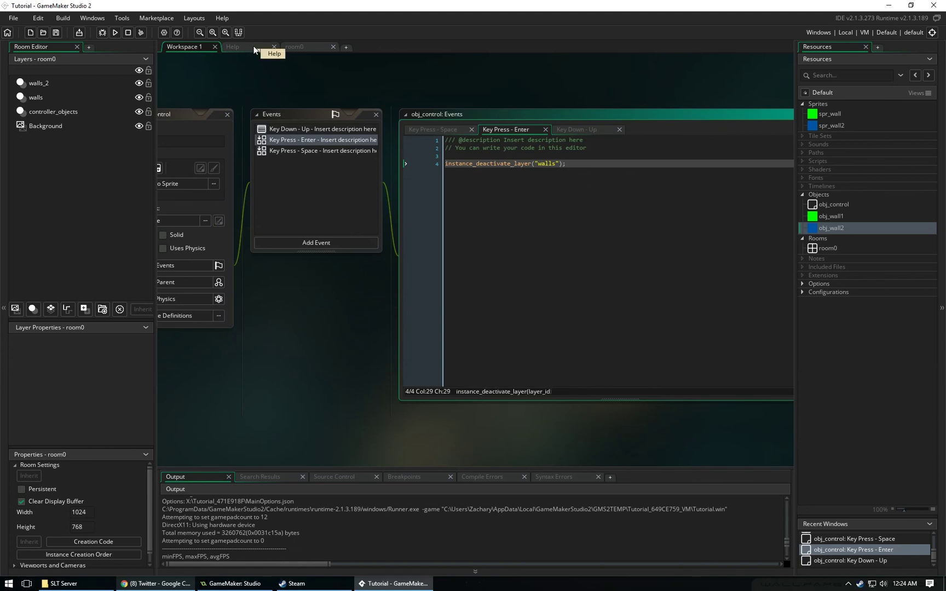
# Compare the walls_2 and walls layers in room0, then return to obj_control's events.
pyautogui.click(310, 46)
pyautogui.click(100, 82)
pyautogui.click(67, 99)
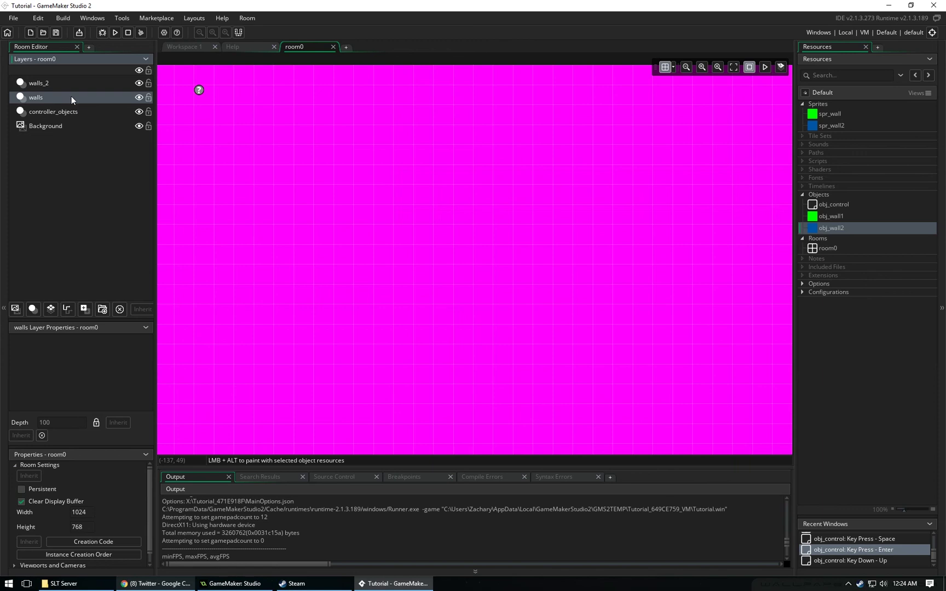
pyautogui.click(58, 83)
pyautogui.click(62, 99)
pyautogui.click(185, 48)
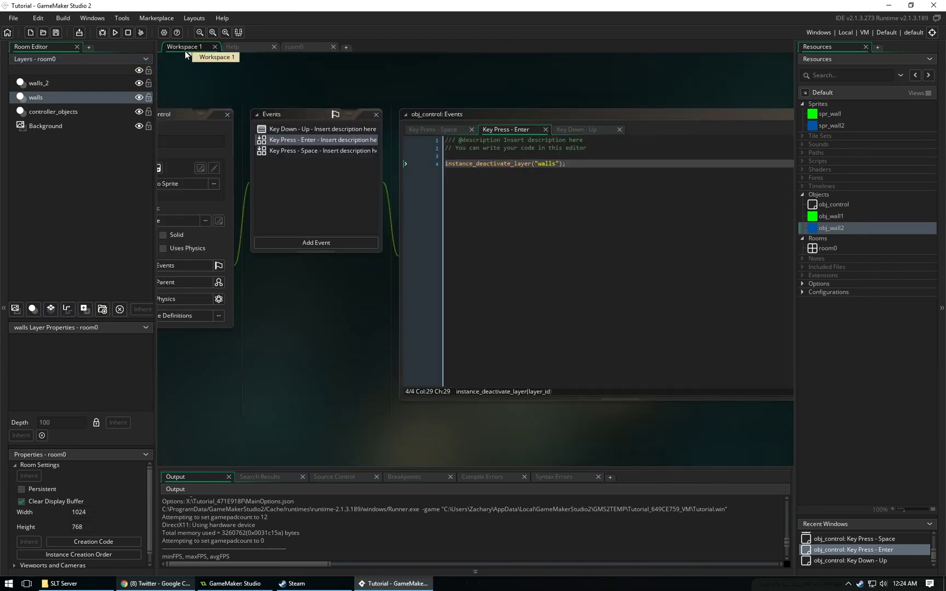